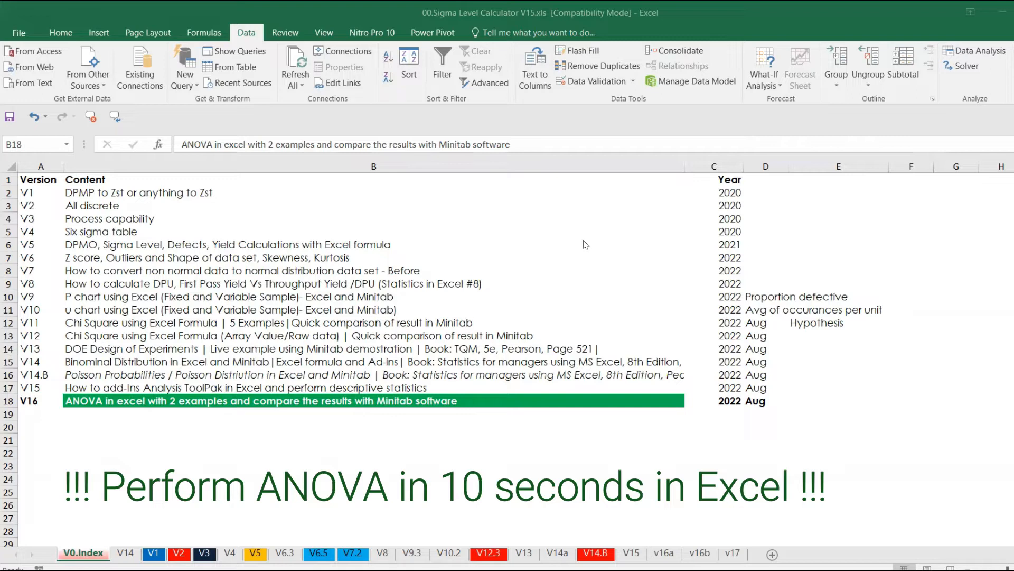
Step: Switch to sheet v16a and clear the existing ANOVA output in G6:M23
click(659, 557)
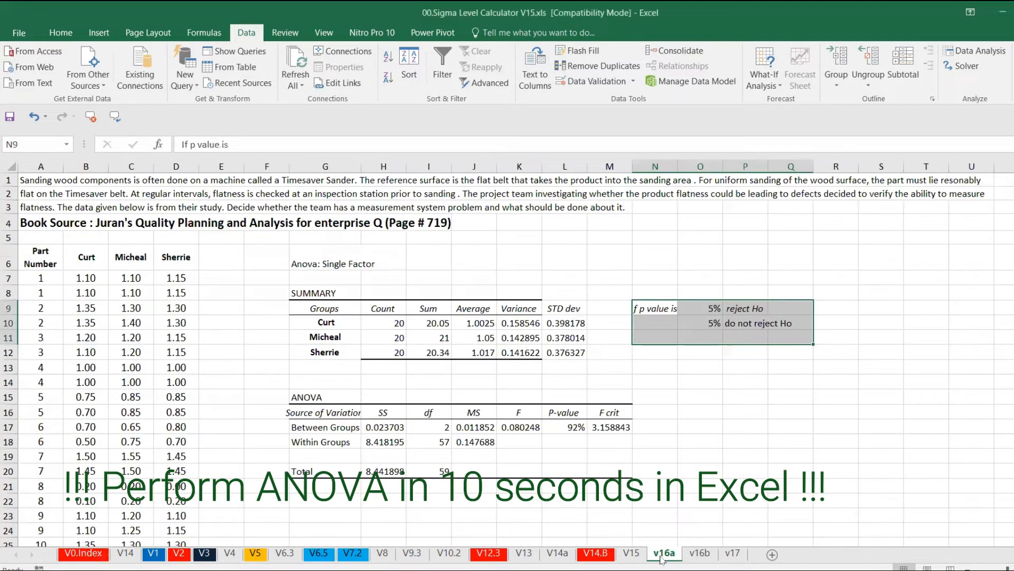
drag(316, 264, 613, 511)
key(Delete)
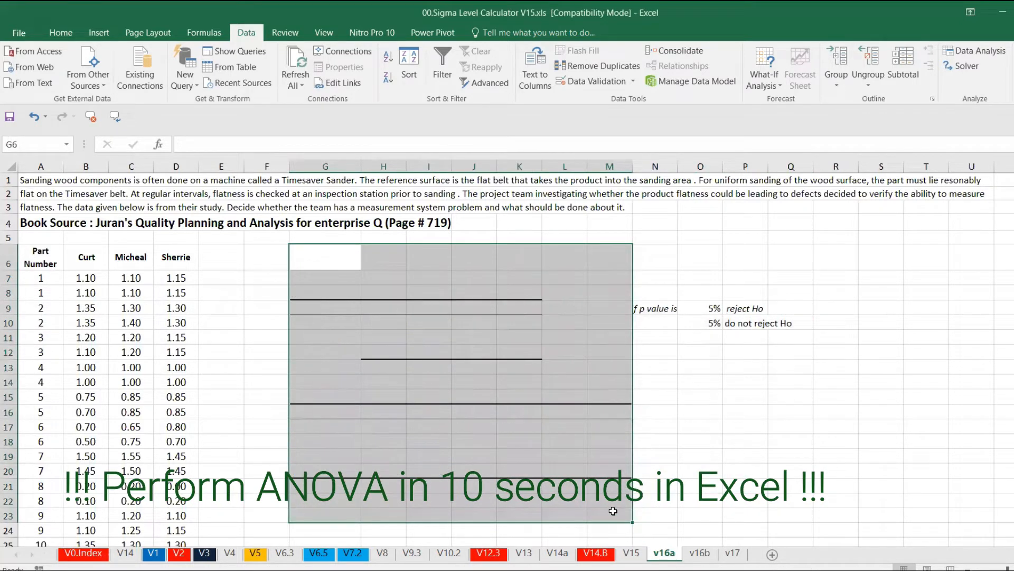
Step: Remove all borders from the cleared range
click(61, 33)
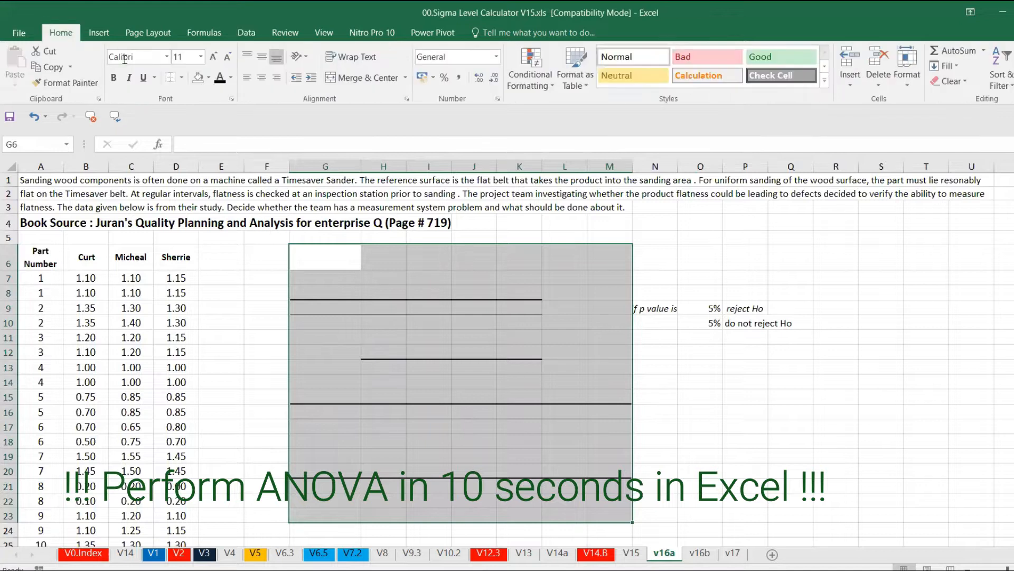
click(181, 77)
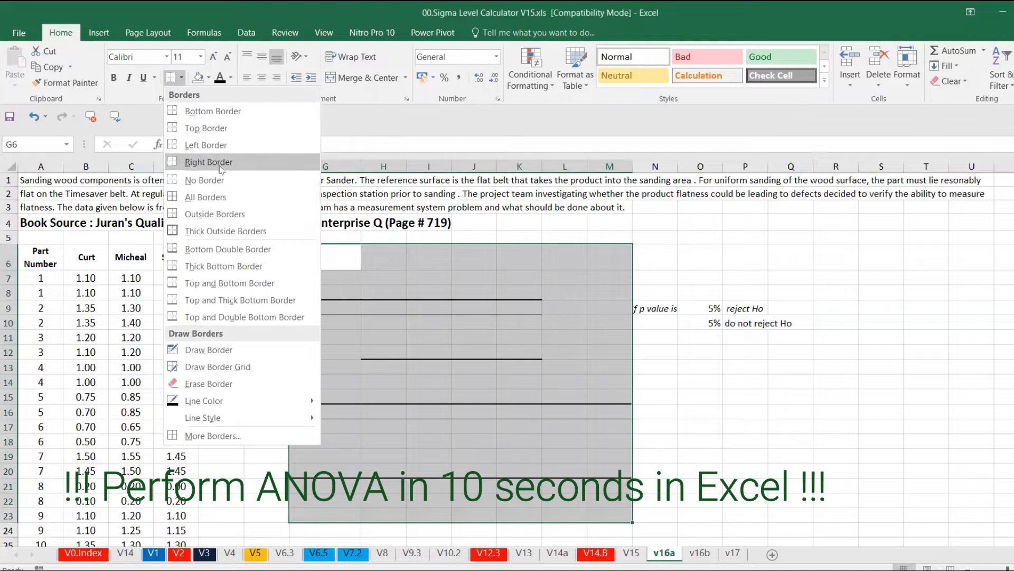
click(205, 180)
click(334, 262)
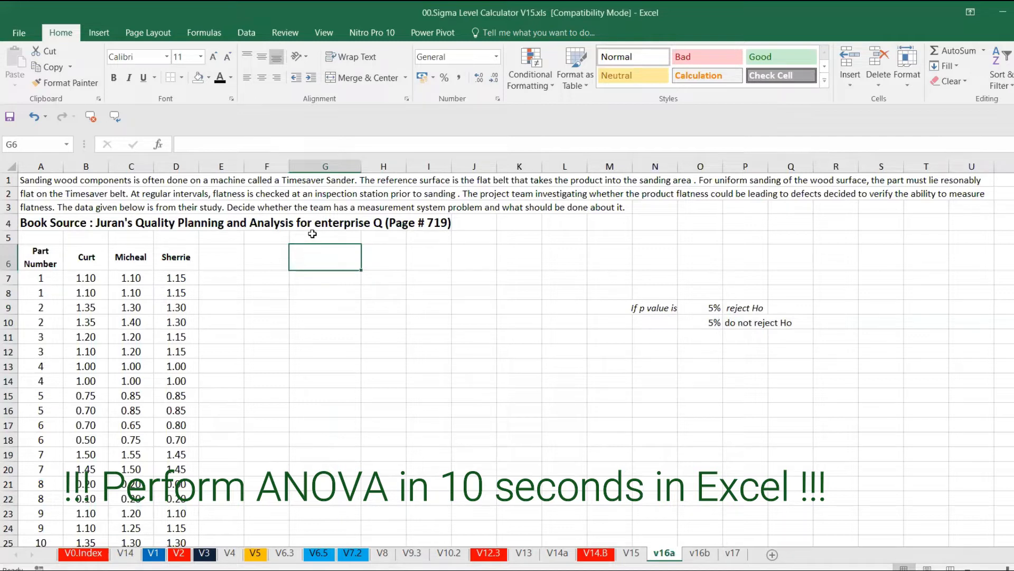
Step: Review the Excel Add-ins list in Options to check that Analysis ToolPak is enabled
click(984, 4)
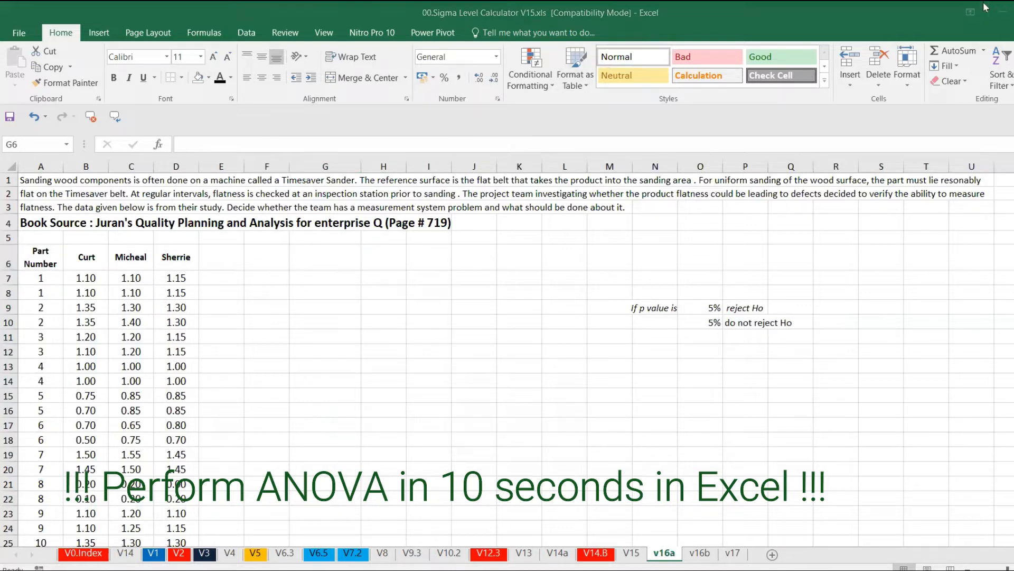
click(250, 37)
click(251, 37)
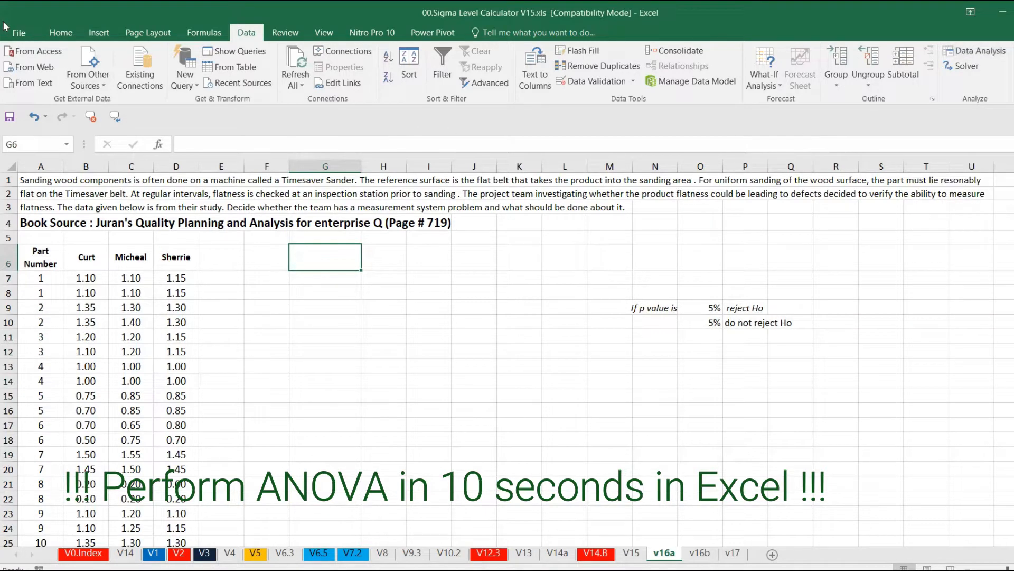
click(18, 32)
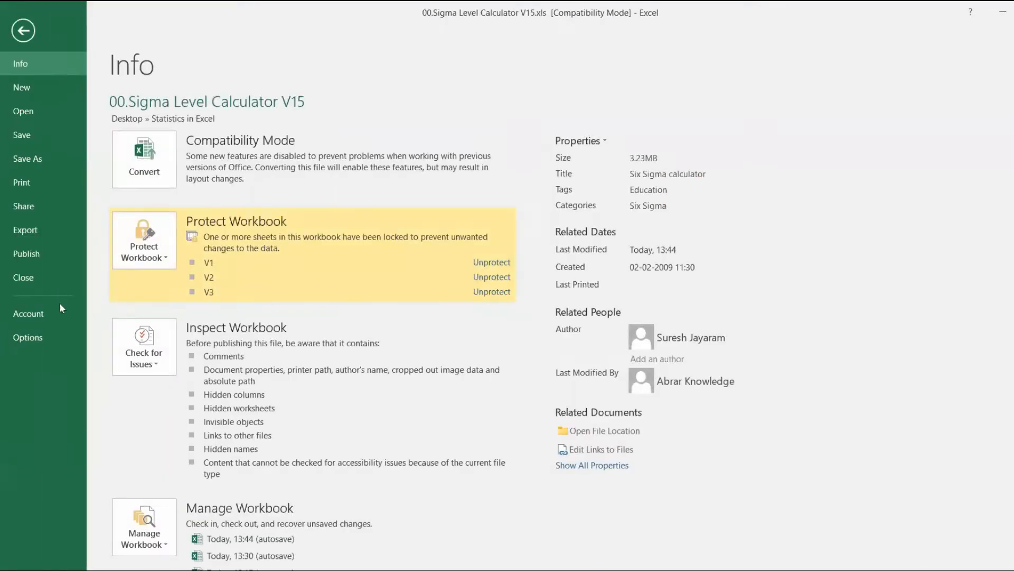
click(59, 332)
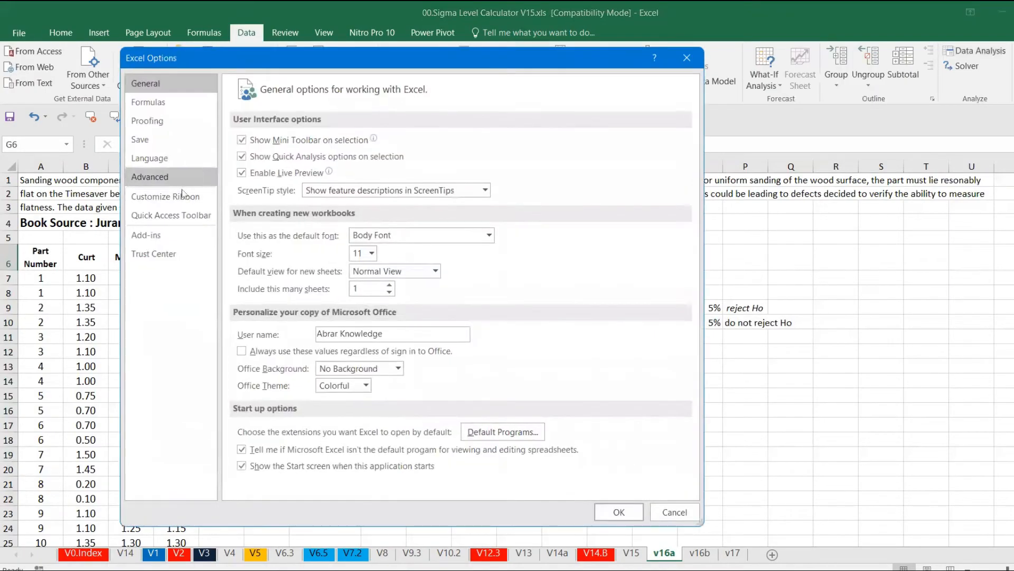
click(159, 235)
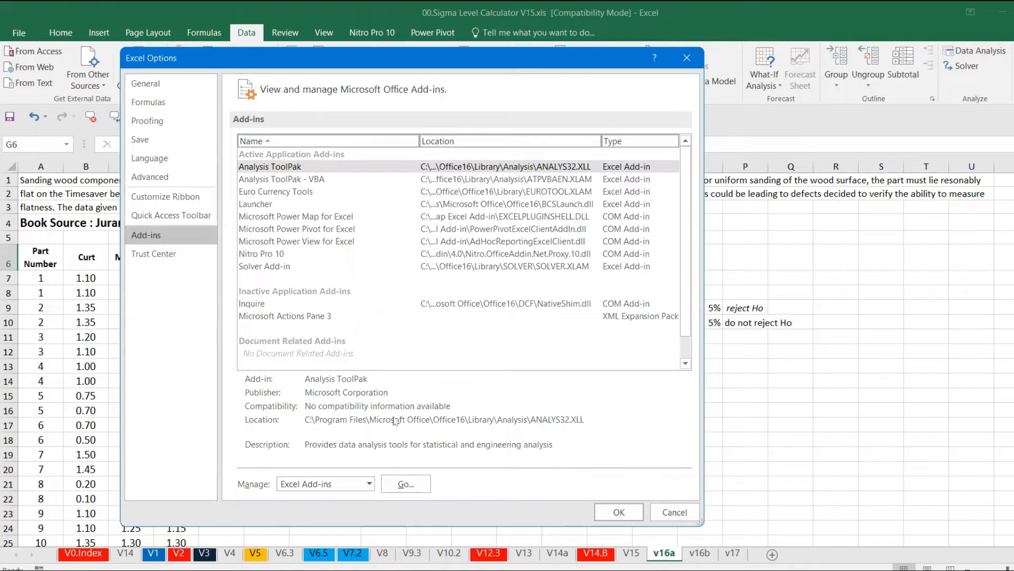
click(407, 485)
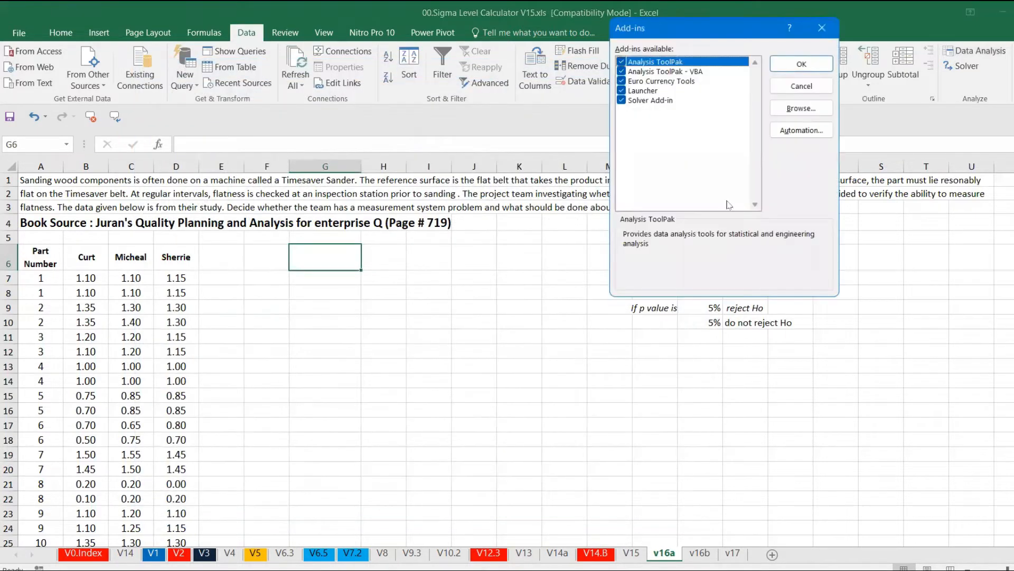
click(805, 88)
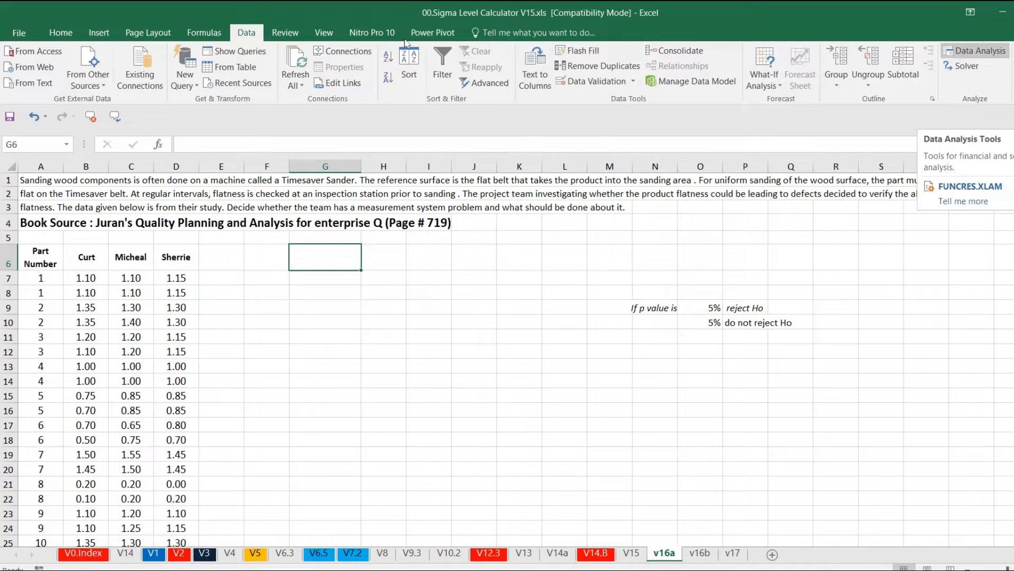
Step: Start the Anova: Single Factor tool from Data Analysis
click(974, 50)
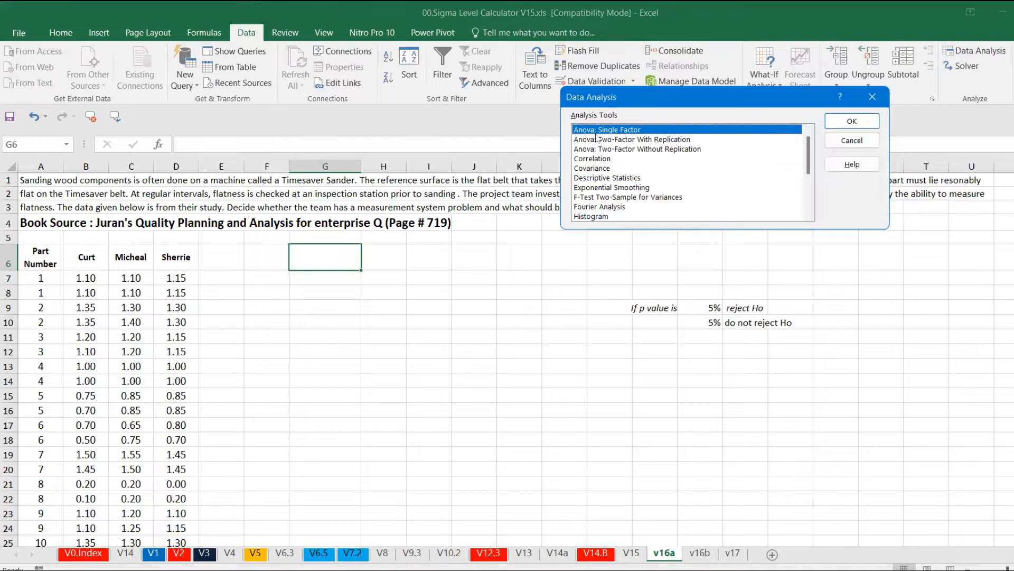
click(852, 121)
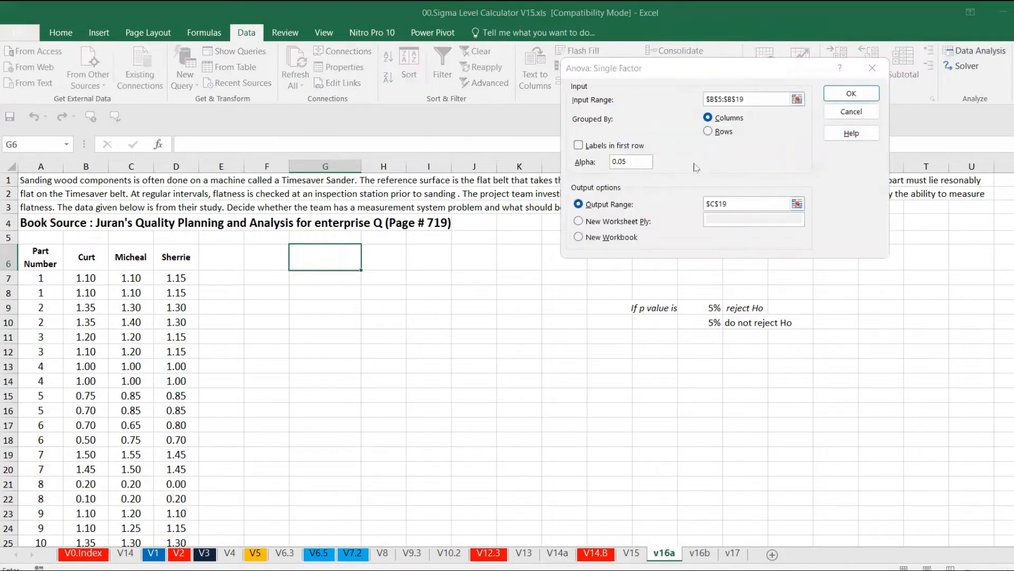
Step: Try running the ANOVA with input range $B$6:$D$26 and output range $G$8
click(797, 99)
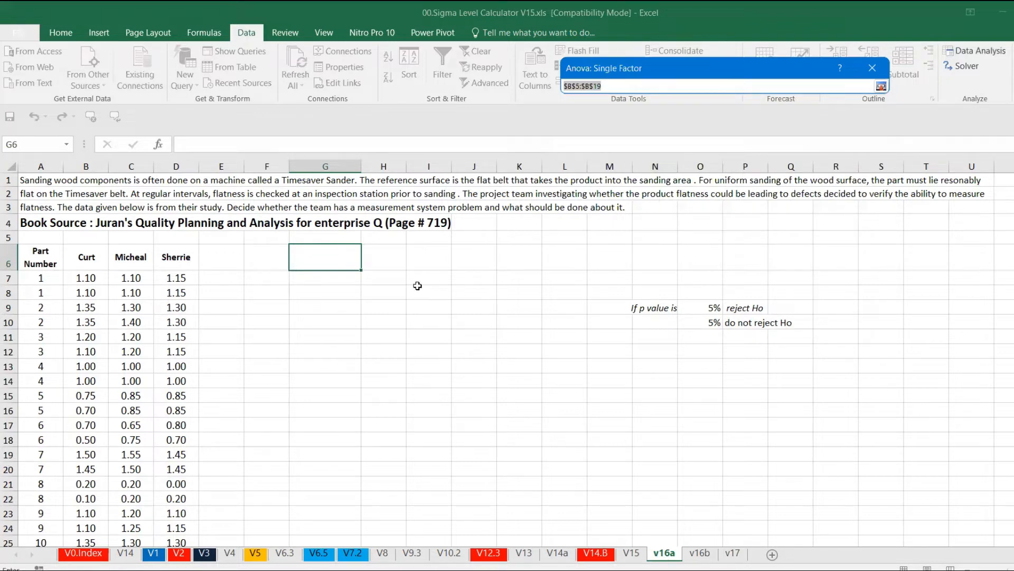
drag(91, 259, 186, 513)
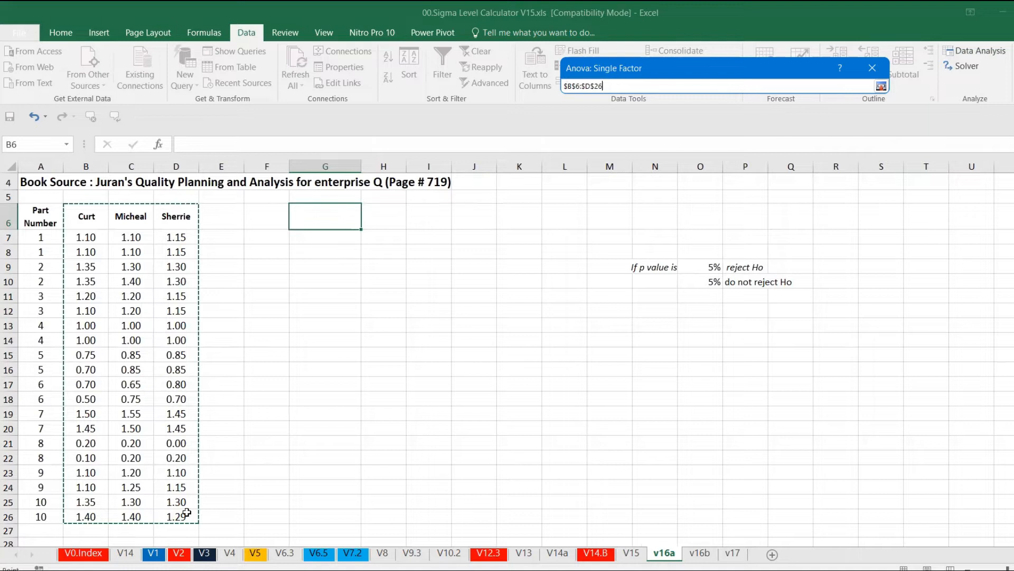
key(Return)
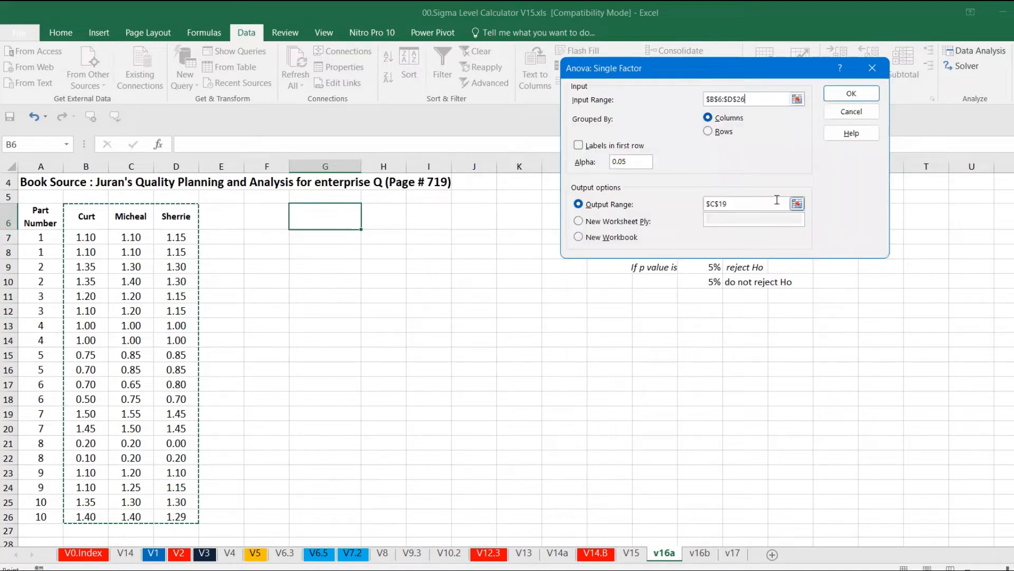
click(797, 205)
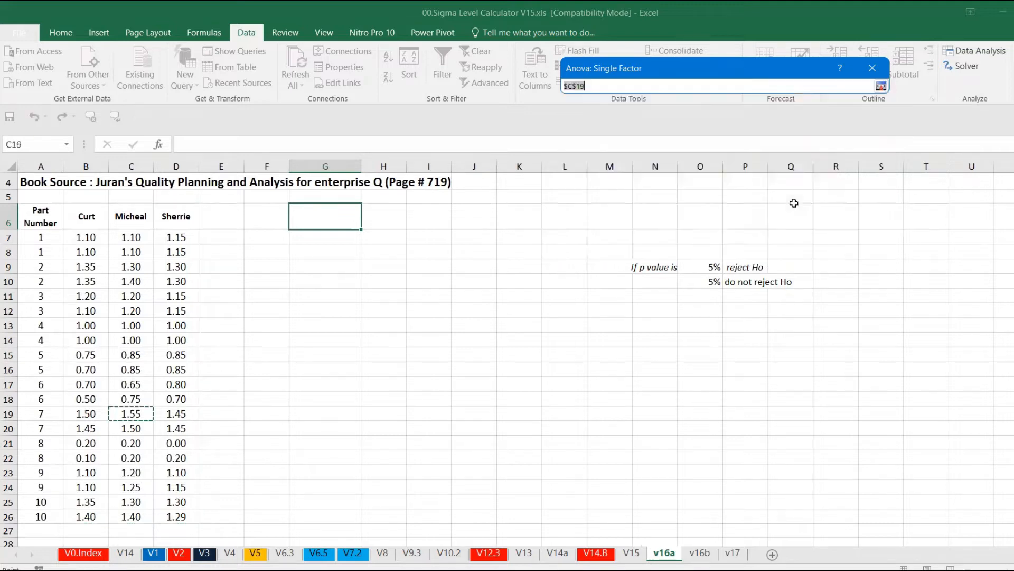
click(307, 259)
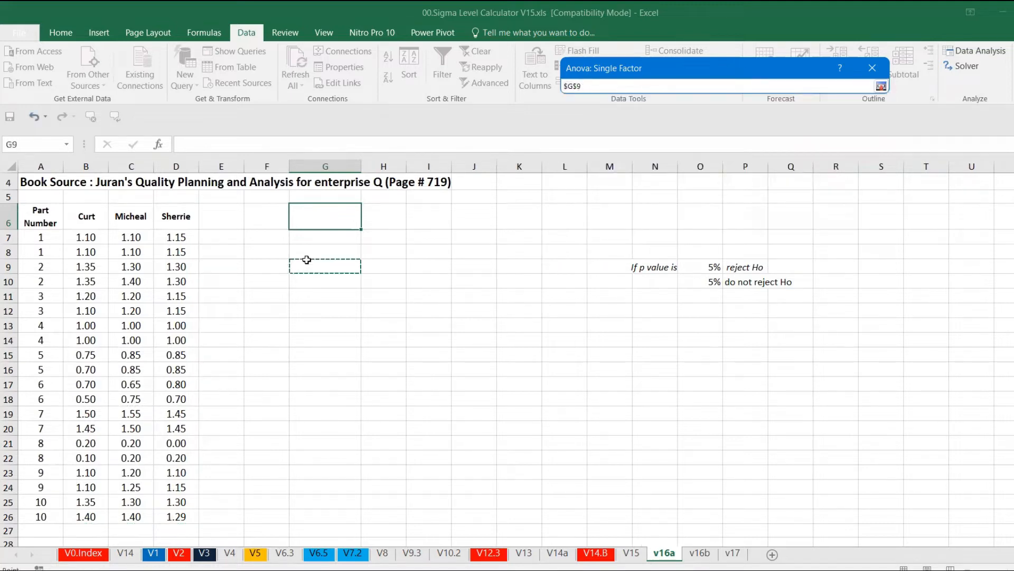
click(307, 247)
key(Return)
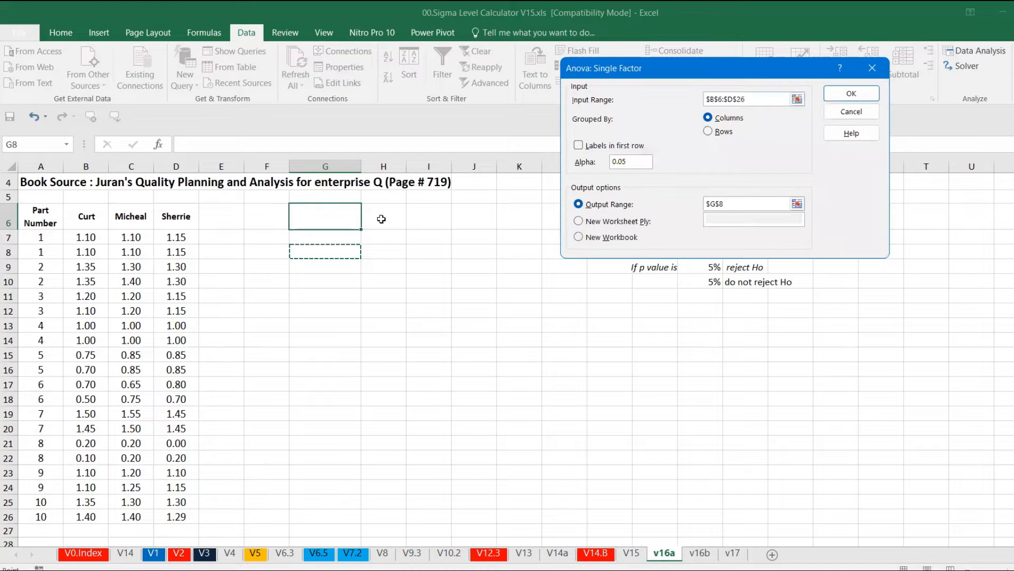
click(851, 94)
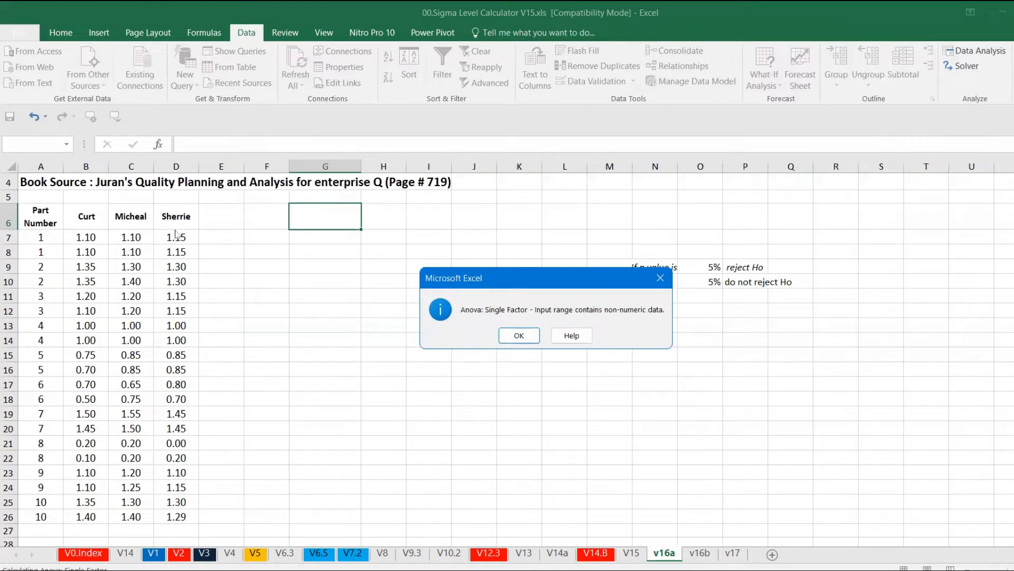
click(665, 277)
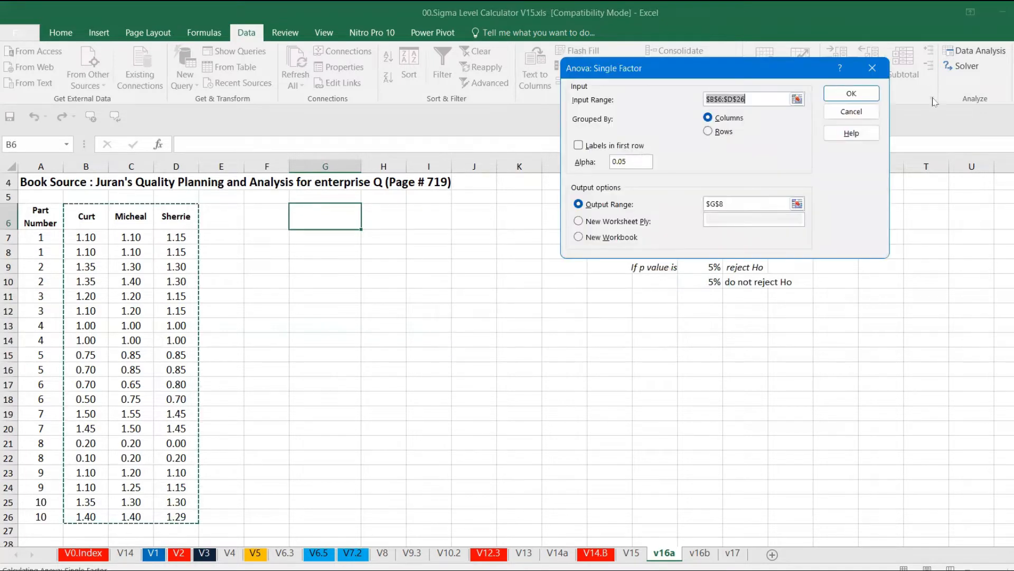
Step: Run the ANOVA with input range $B$7:$D$26 and output range $G$7
click(797, 99)
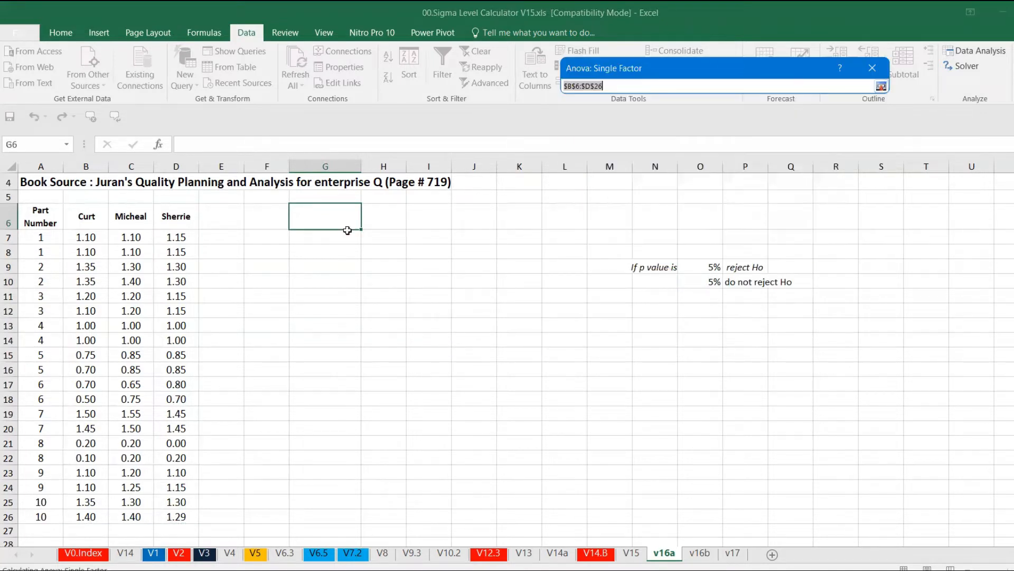
drag(86, 237, 172, 516)
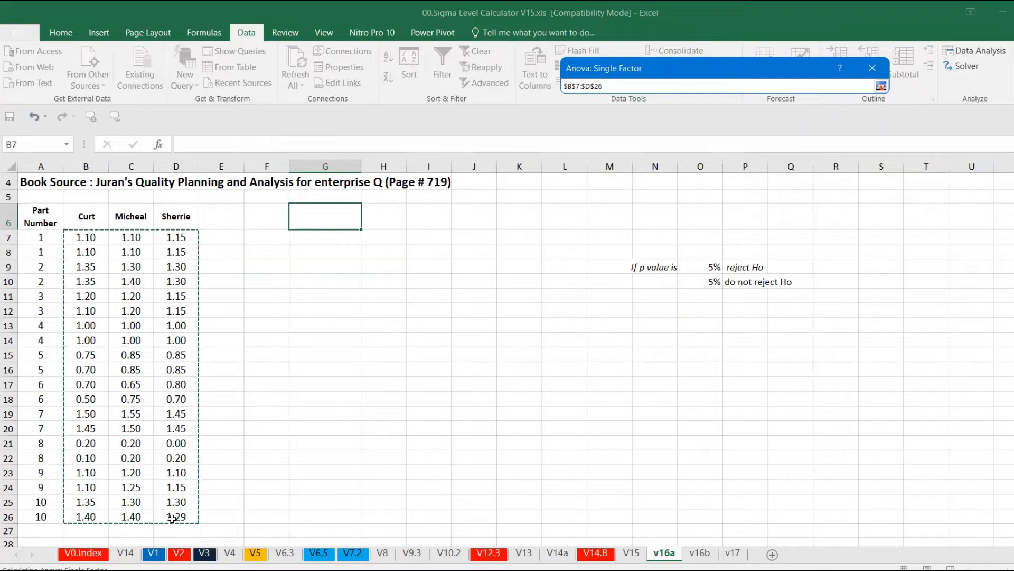
key(Return)
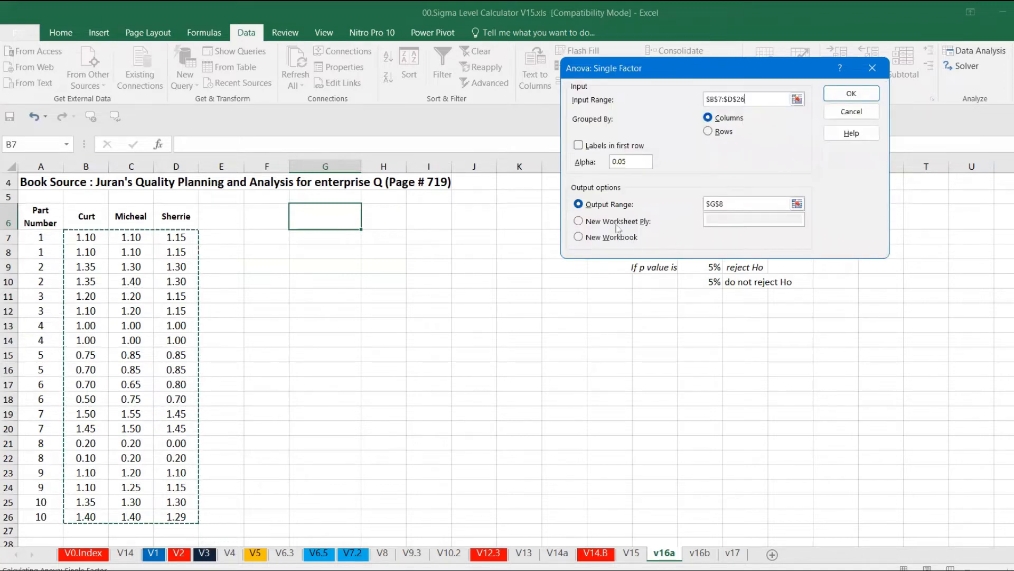
click(798, 203)
click(325, 242)
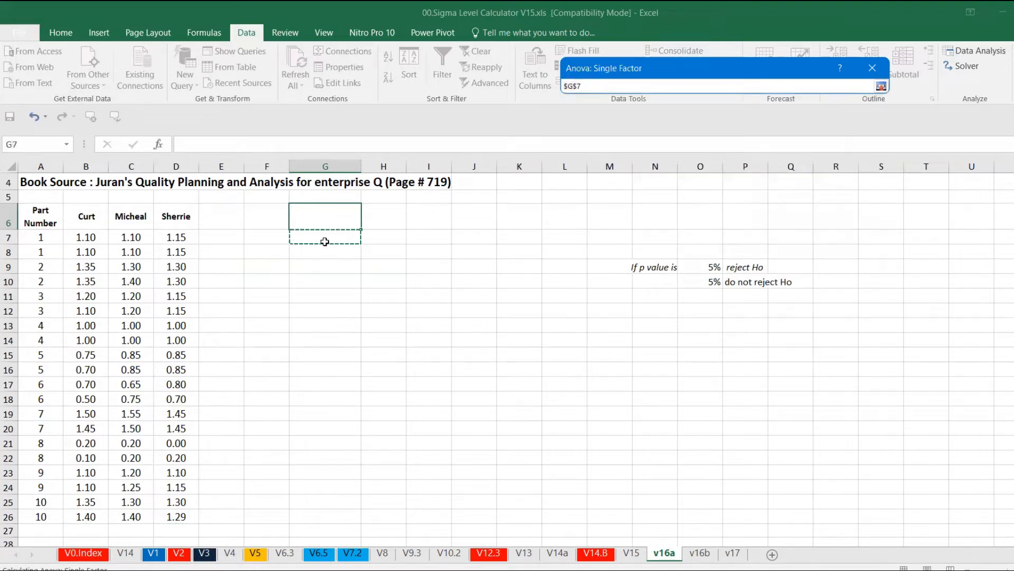
key(Return)
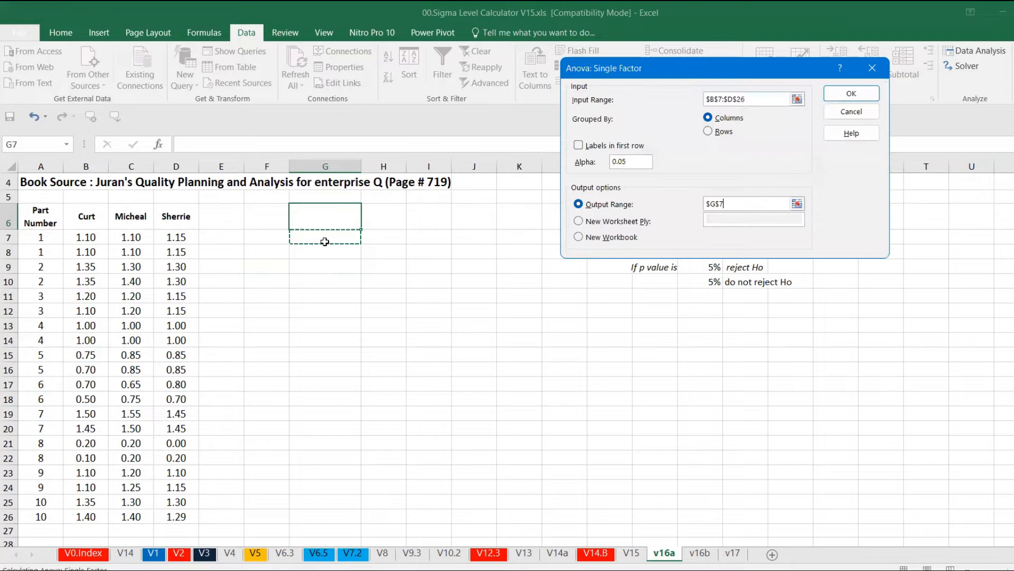
click(852, 94)
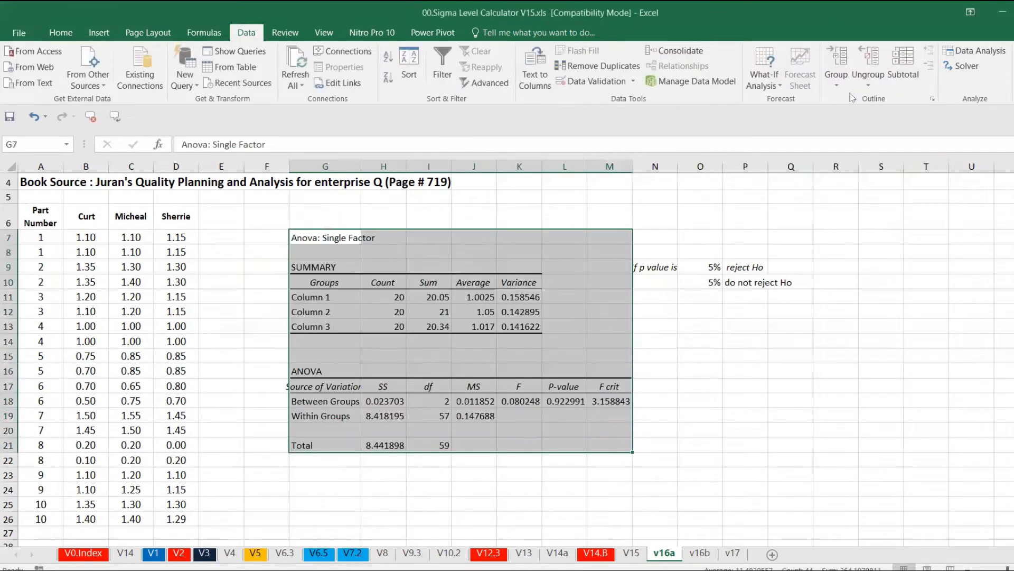
Step: Bold the Anova: Single Factor title in G7
click(337, 238)
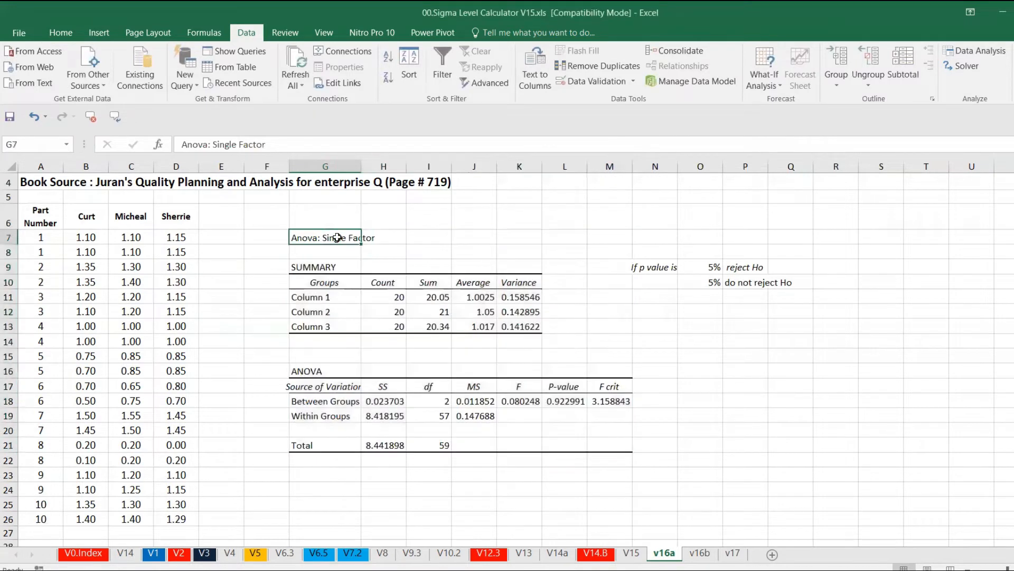
key(ctrl+b)
Step: Replace the Column 1–3 group labels in G11:G13 with the Curt, Micheal and Sherrie headers, pasted transposed
drag(88, 218, 172, 218)
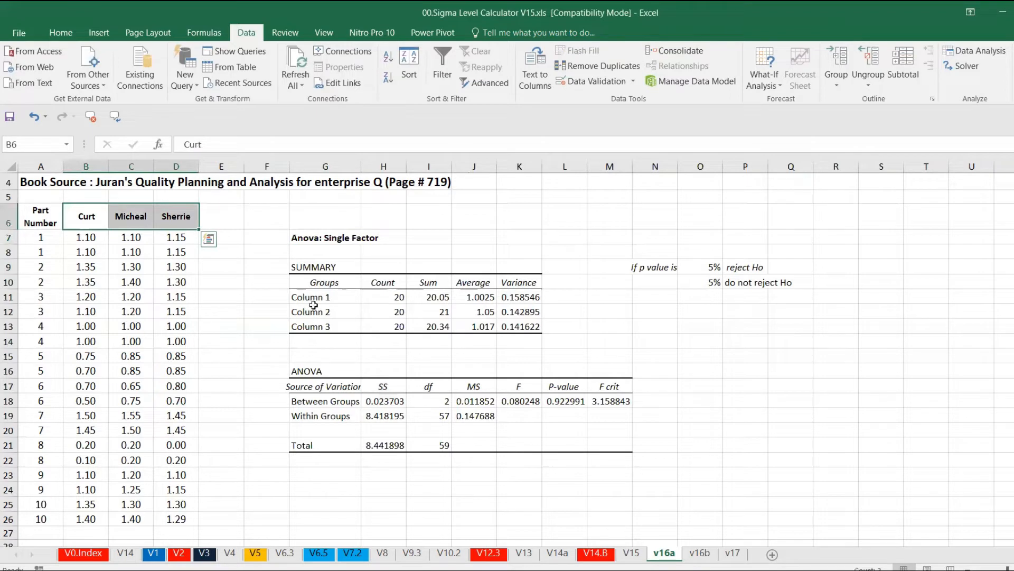
key(ctrl+c)
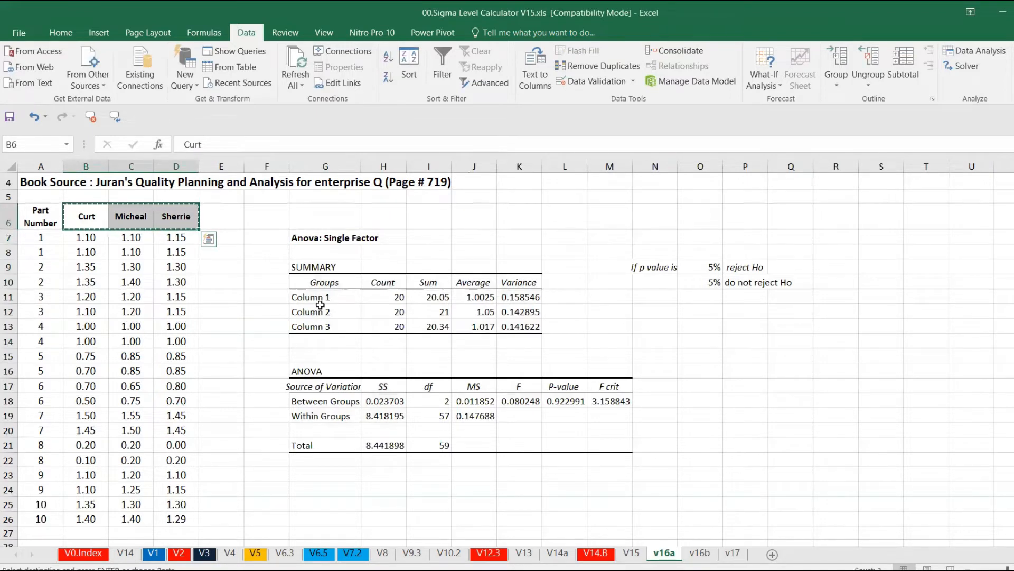
click(319, 303)
drag(319, 305, 319, 327)
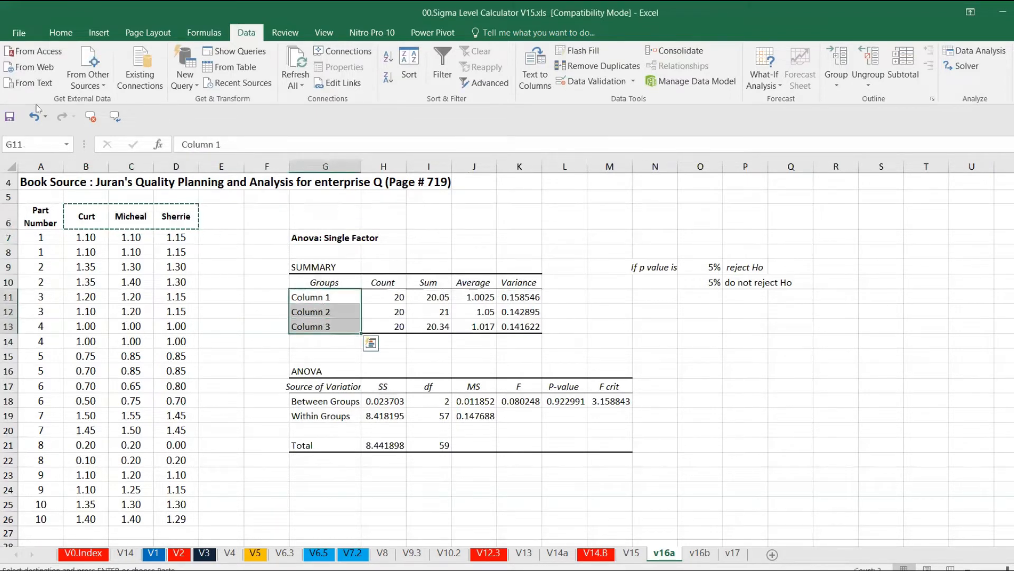
click(61, 32)
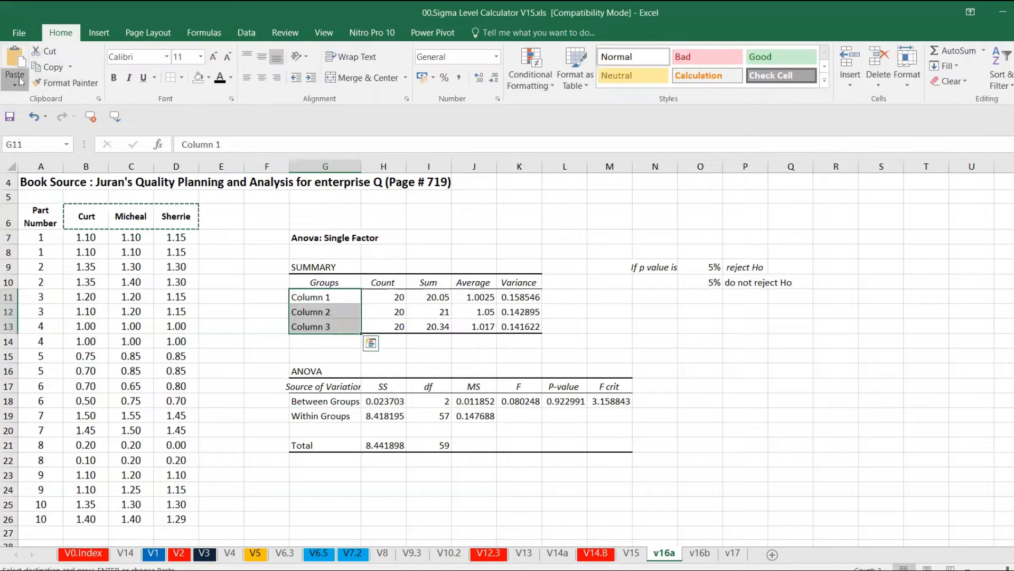
click(15, 84)
click(58, 140)
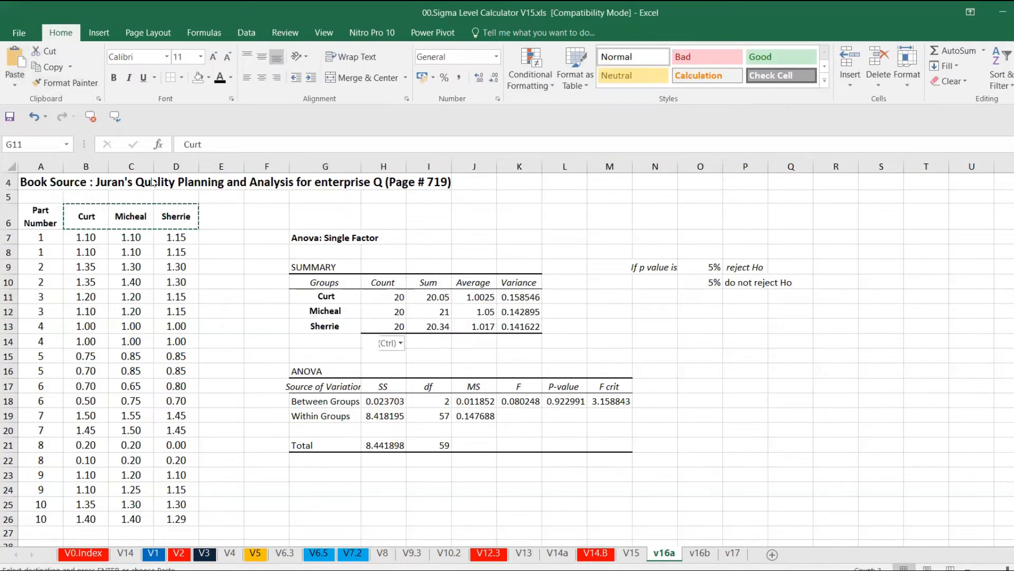
click(403, 300)
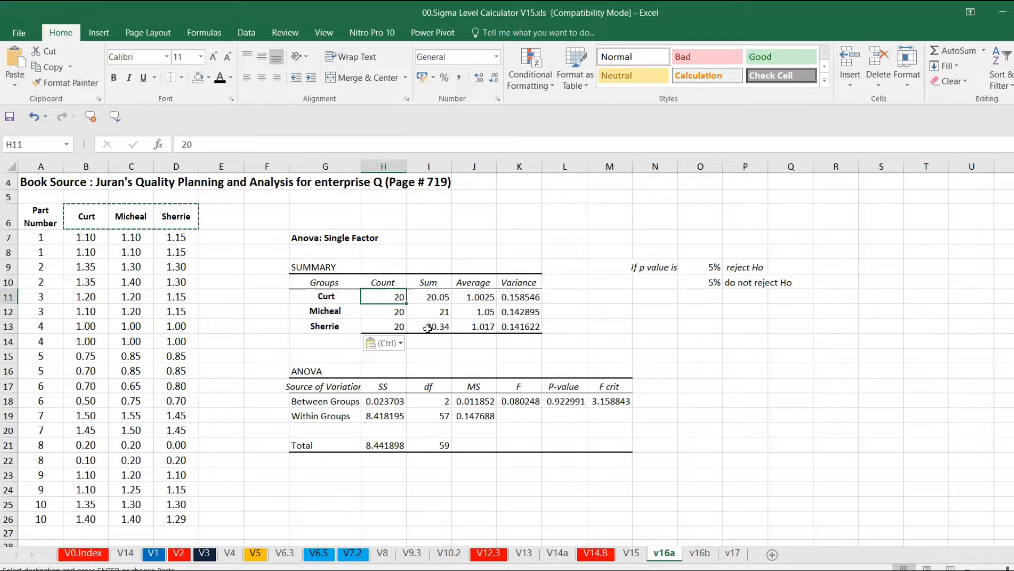
Step: Label L10 as SD and enter the formula =SQRT(K11) in L11 for Curt's standard deviation
key(Escape)
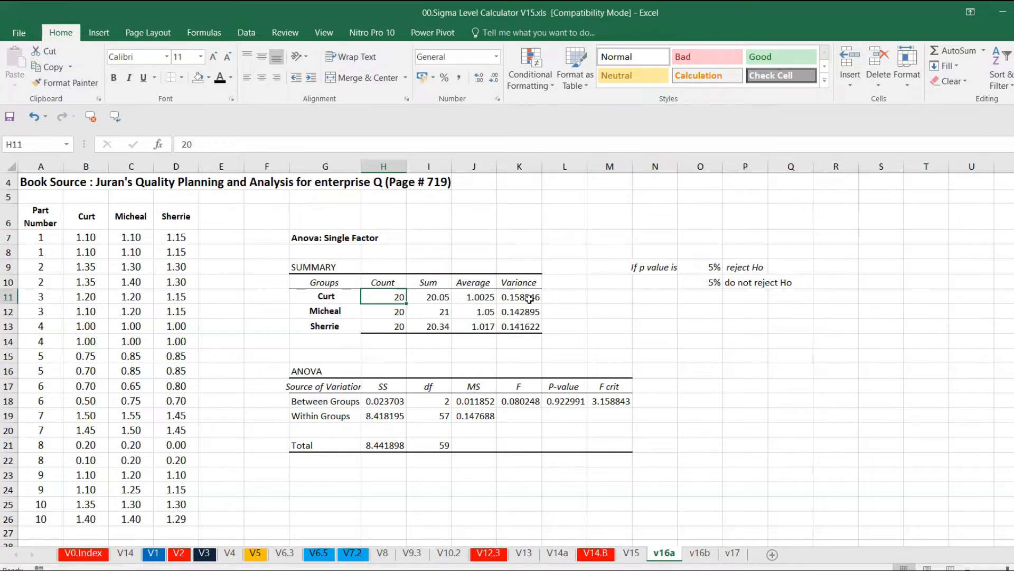
click(565, 284)
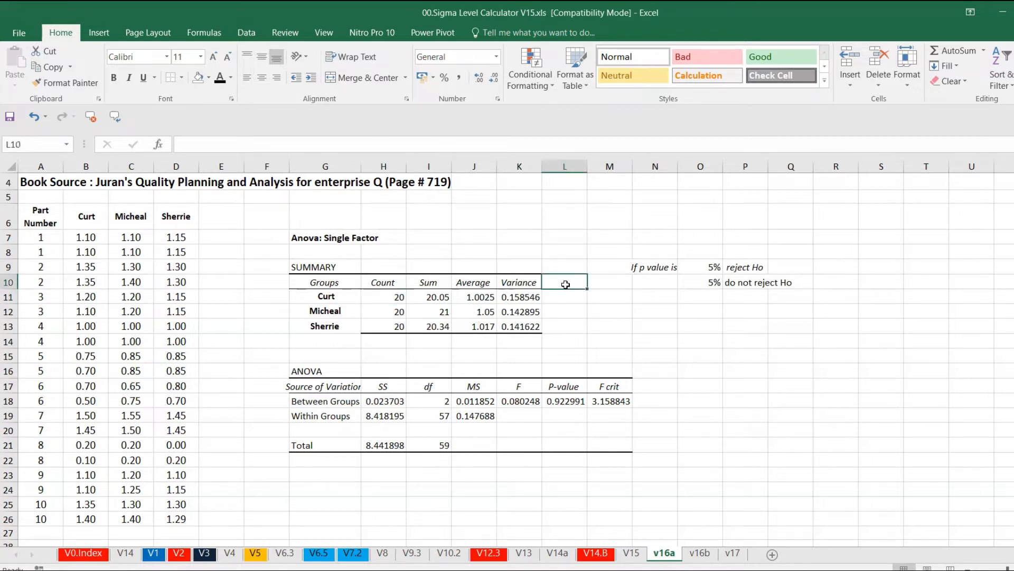
text(SS)
key(Return)
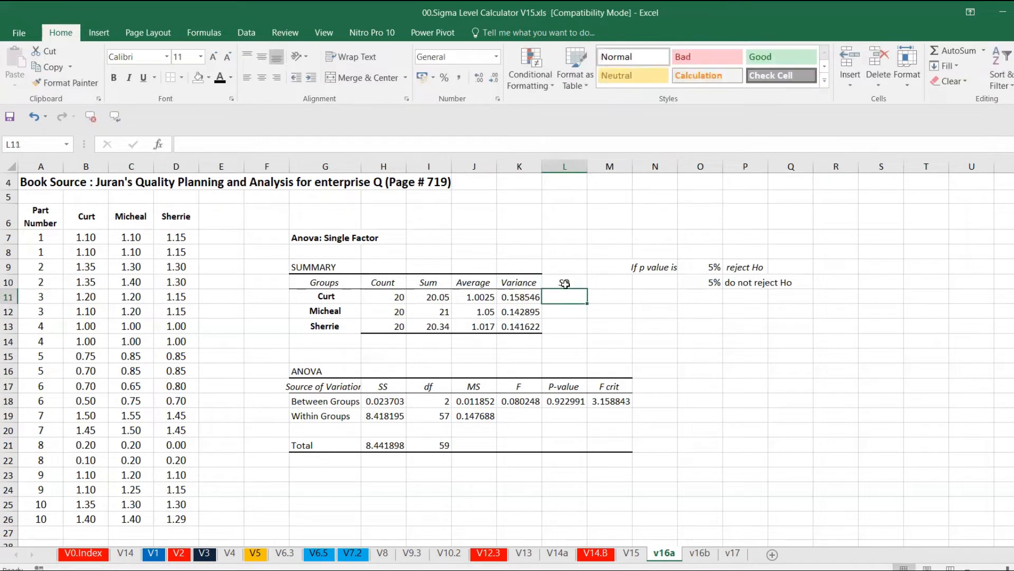
text(=SQRT()
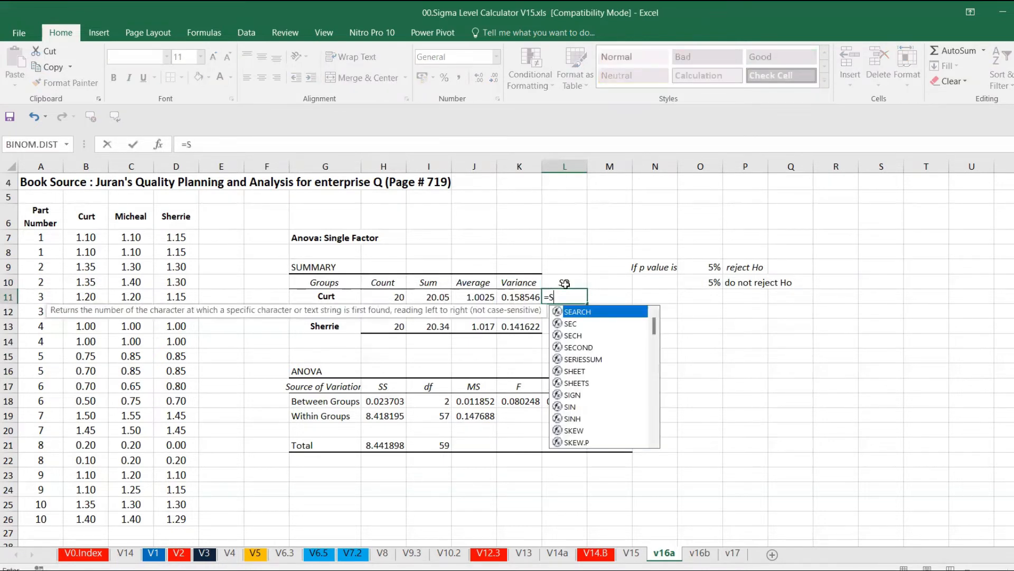
click(519, 296)
text())
key(Return)
Step: Copy the SD formula down to L12:L13 for Micheal and Sherrie
key(Up)
key(ctrl+c)
key(shift+Down)
key(shift+Down)
key(ctrl+v)
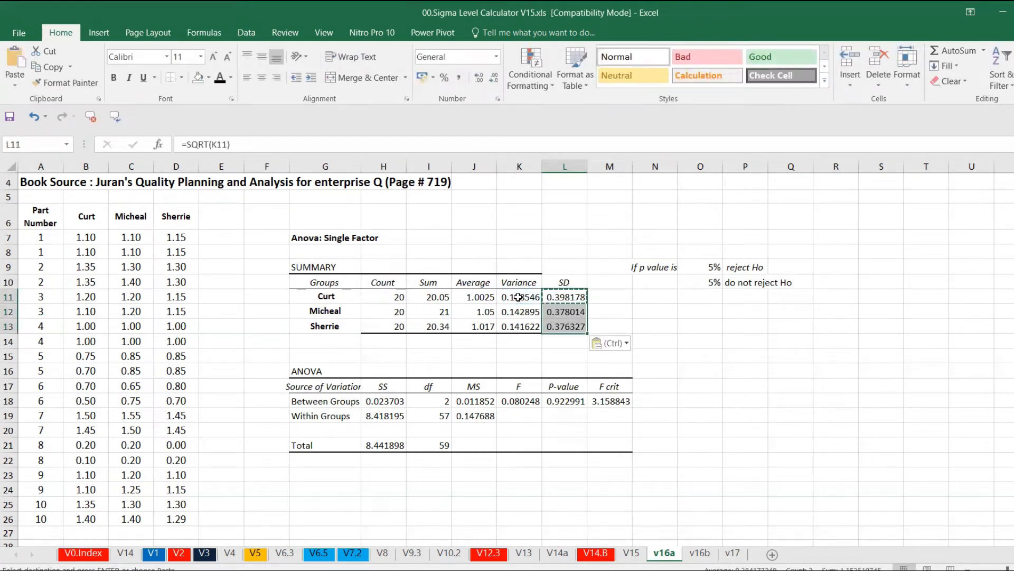
key(Escape)
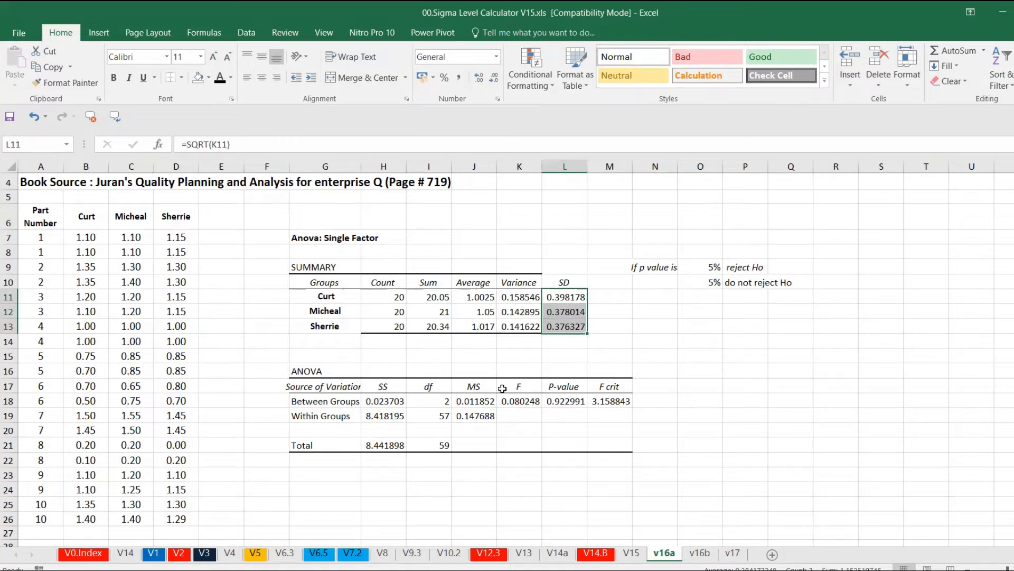
Step: Bold the ANOVA heading in G16 and replace the between-groups df in I18 with the formula =3-1
click(330, 370)
key(ctrl+b)
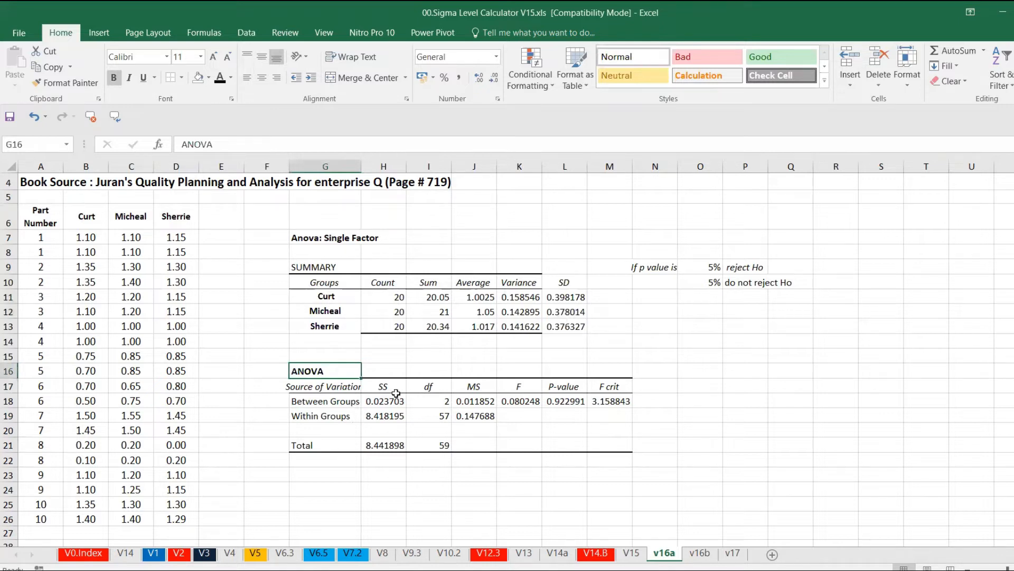
click(443, 406)
text(=3)
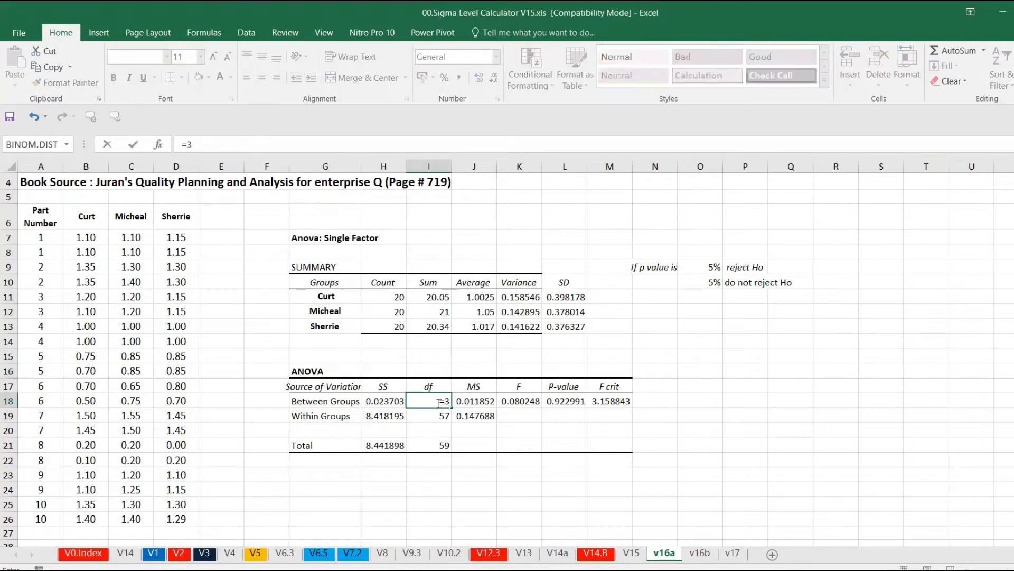
text(-1)
key(Return)
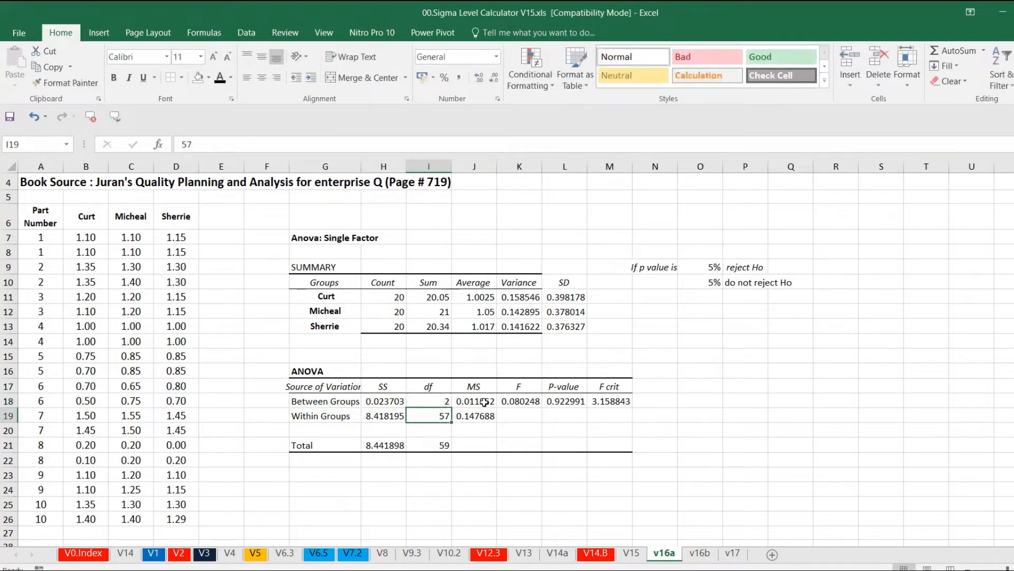
Step: Examine the df and p-value cells, the data range and the reject Ho decision rule
click(569, 401)
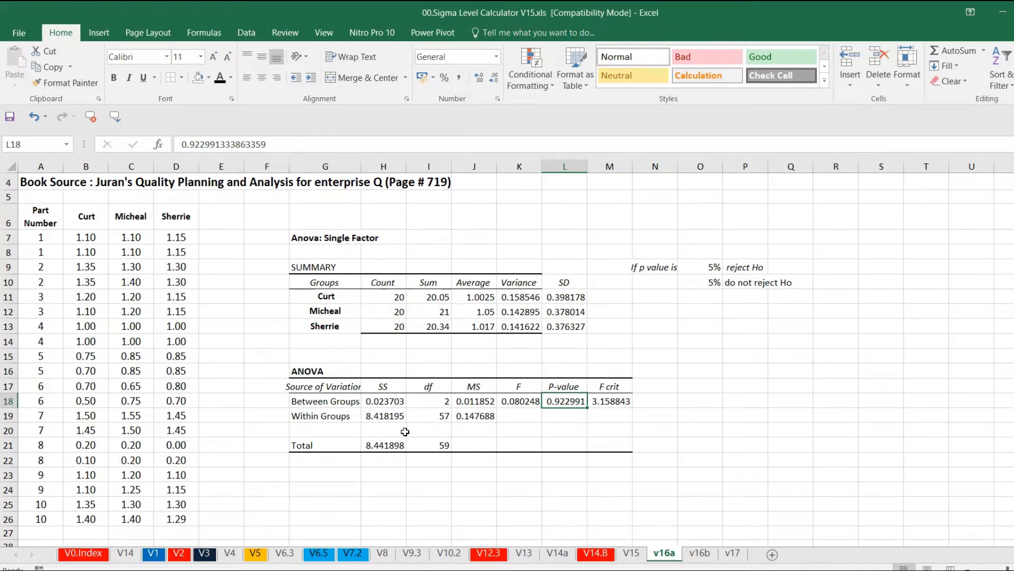
click(437, 418)
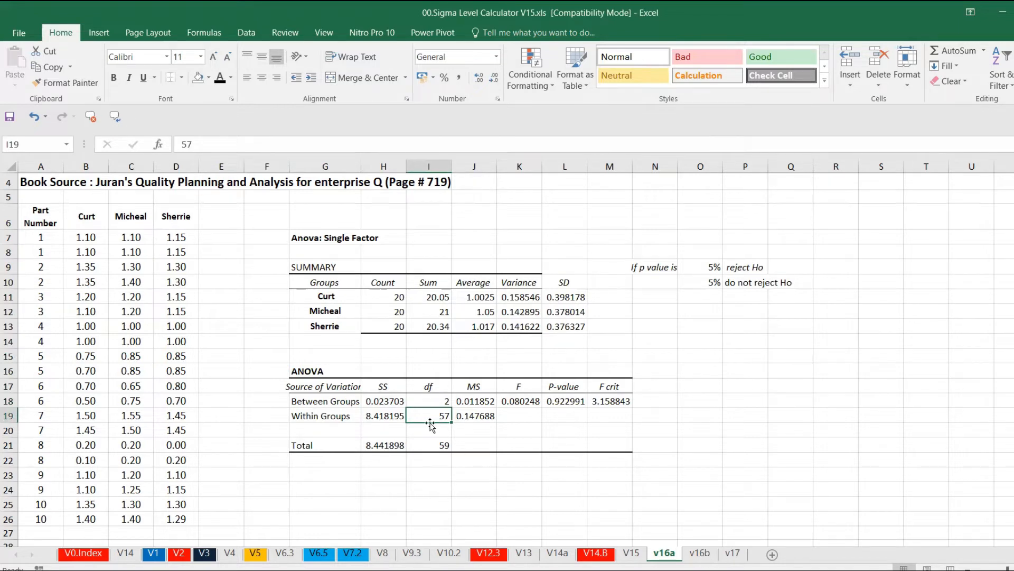
click(434, 446)
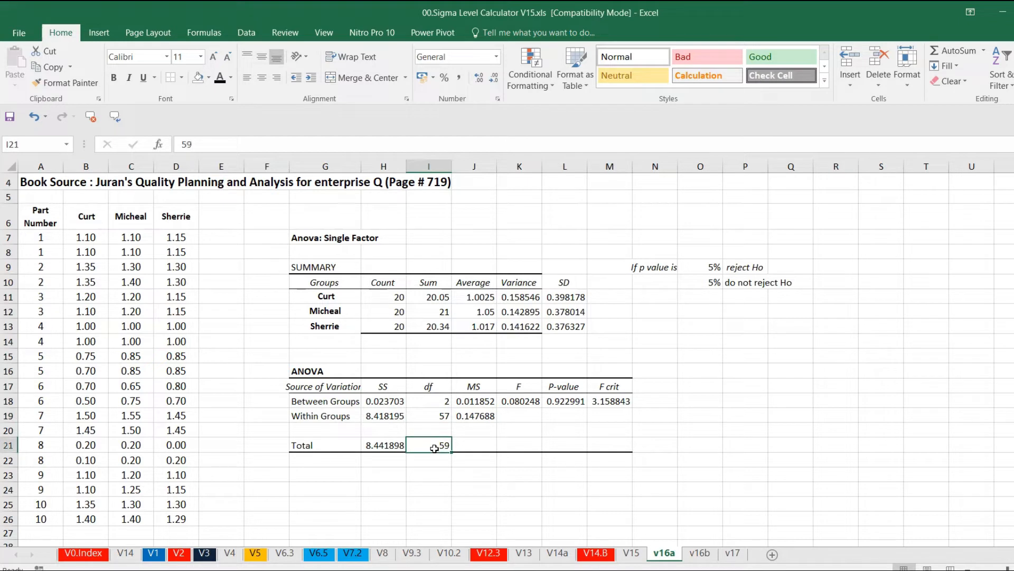
drag(79, 238, 193, 521)
ctrl+scroll(193, 521, up, 1)
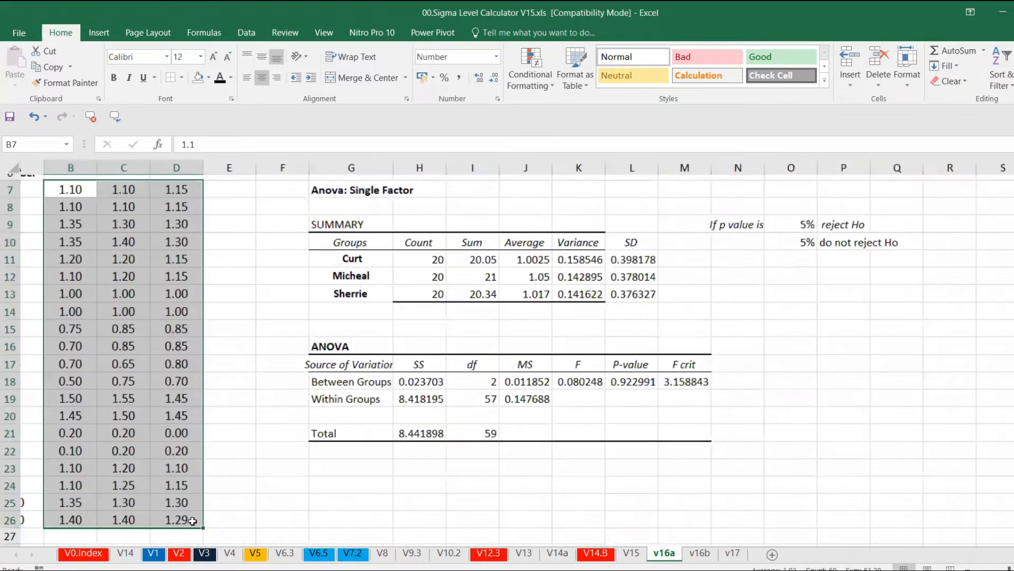
ctrl+scroll(192, 521, up, 1)
ctrl+scroll(192, 521, down, 2)
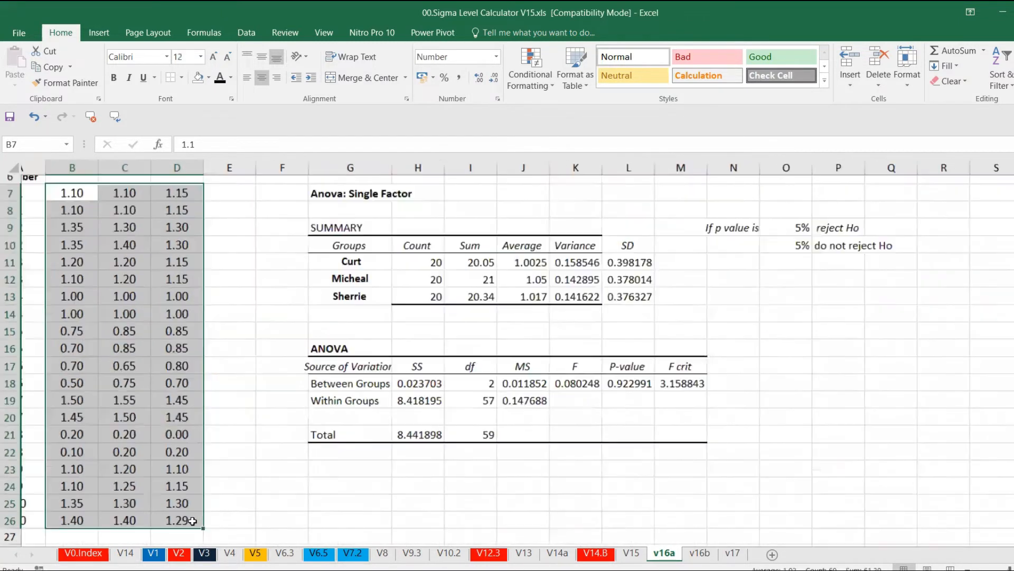
ctrl+scroll(557, 468, down, 3)
ctrl+scroll(616, 317, up, 2)
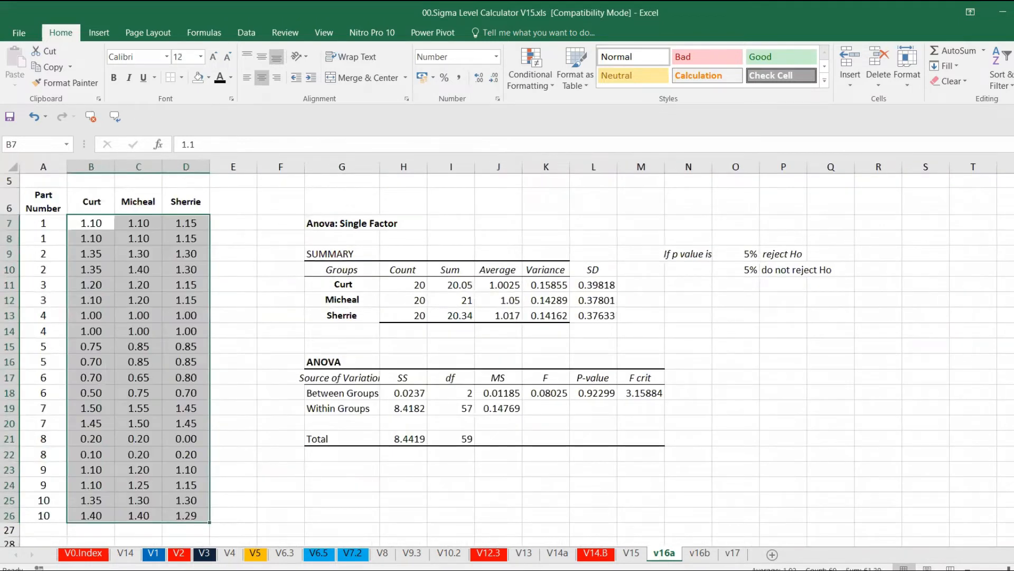
scroll(595, 455, up, 2)
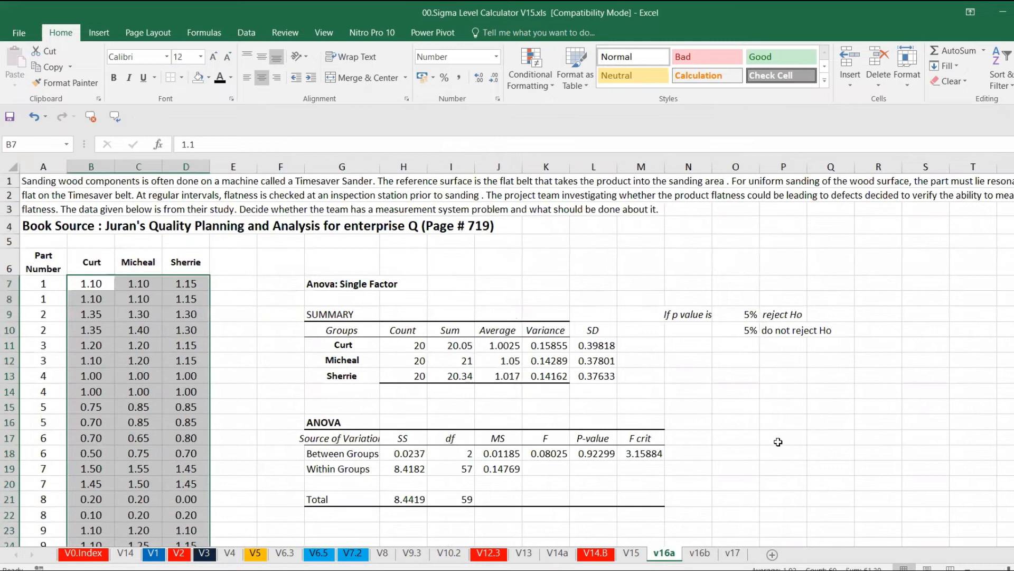
click(595, 455)
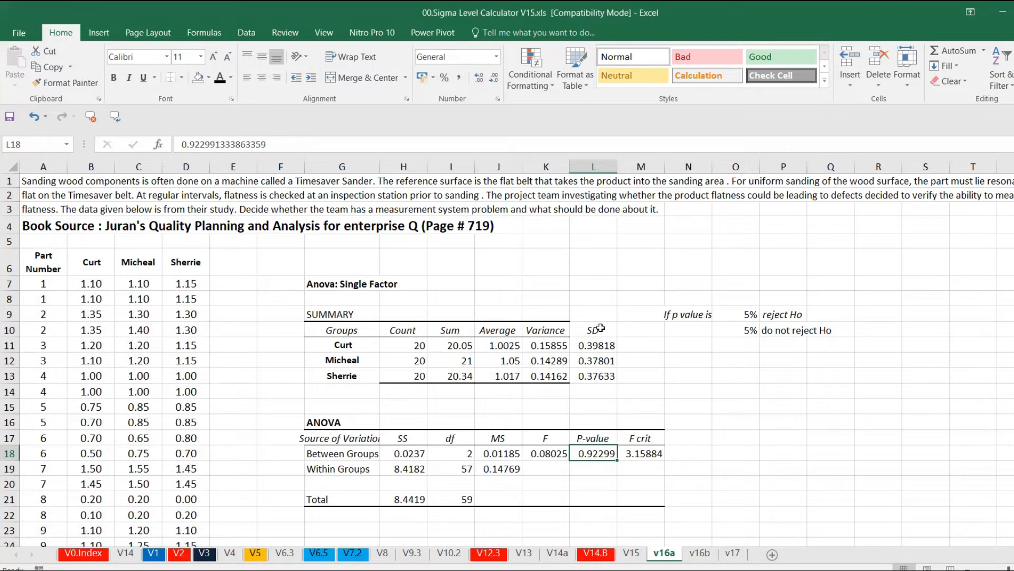
click(767, 315)
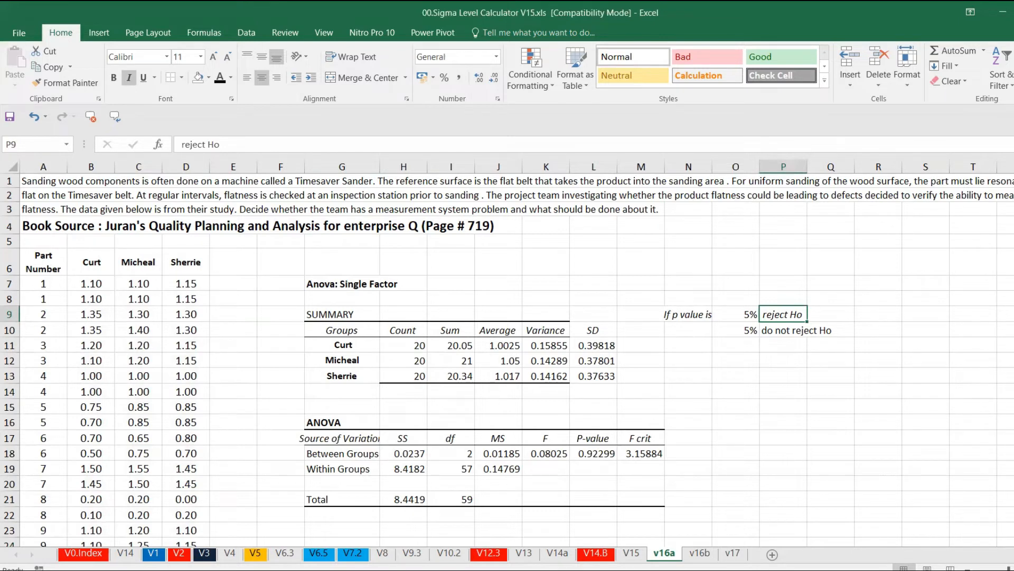
Step: Switch to Minitab and open the One-Way Analysis of Variance dialog
mouse_move(728, 570)
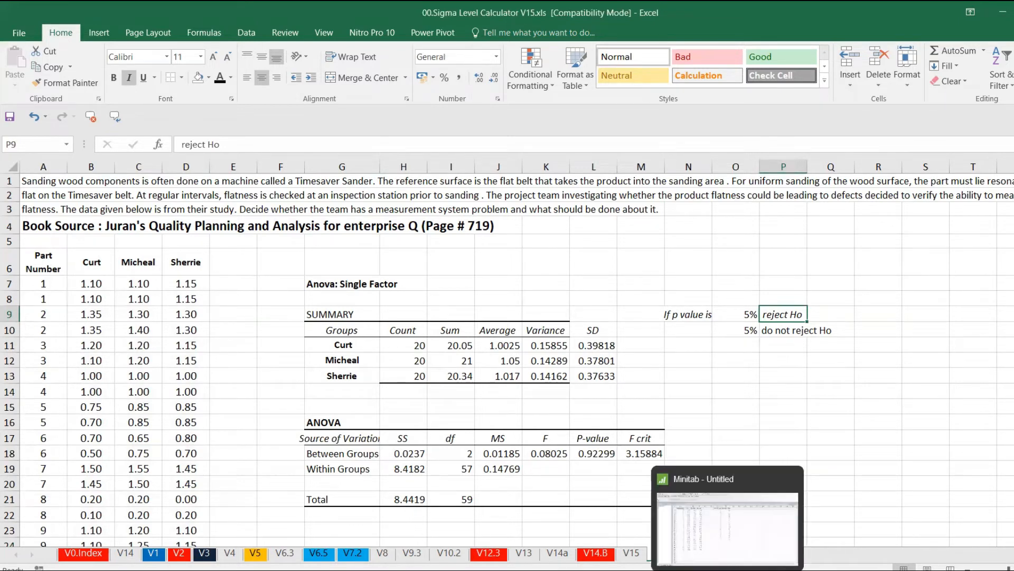
click(723, 538)
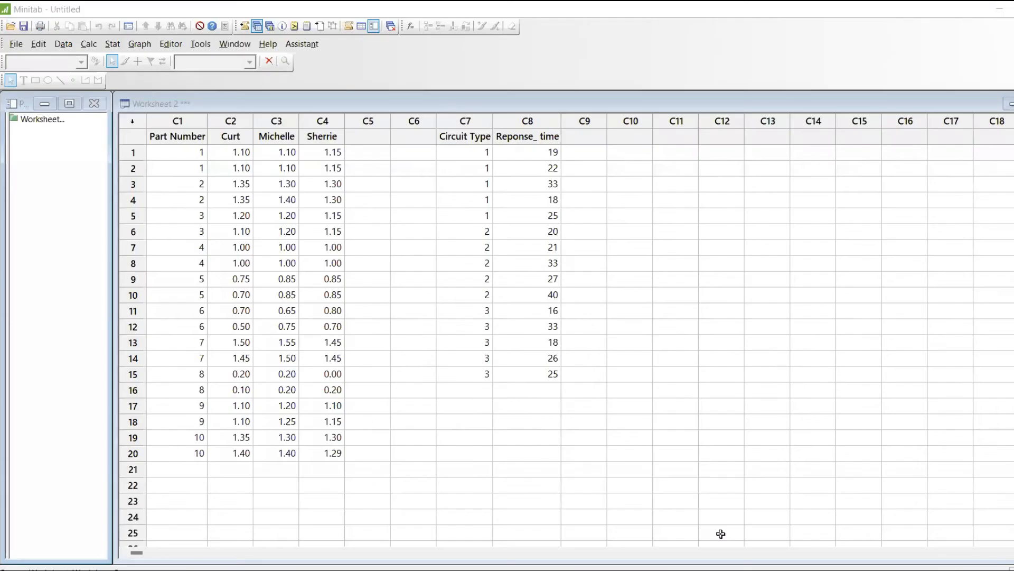
click(112, 44)
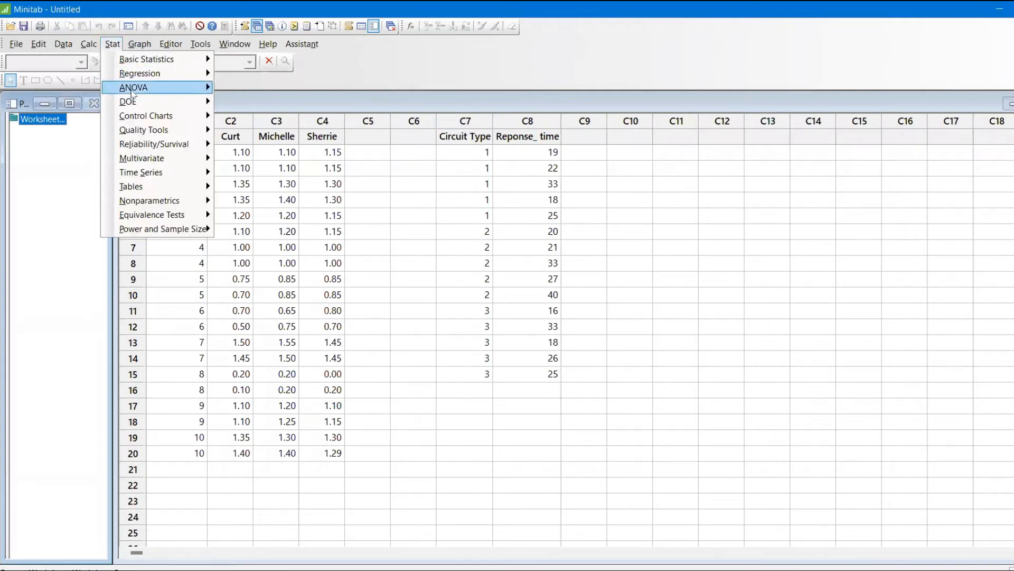
mouse_move(168, 89)
click(252, 88)
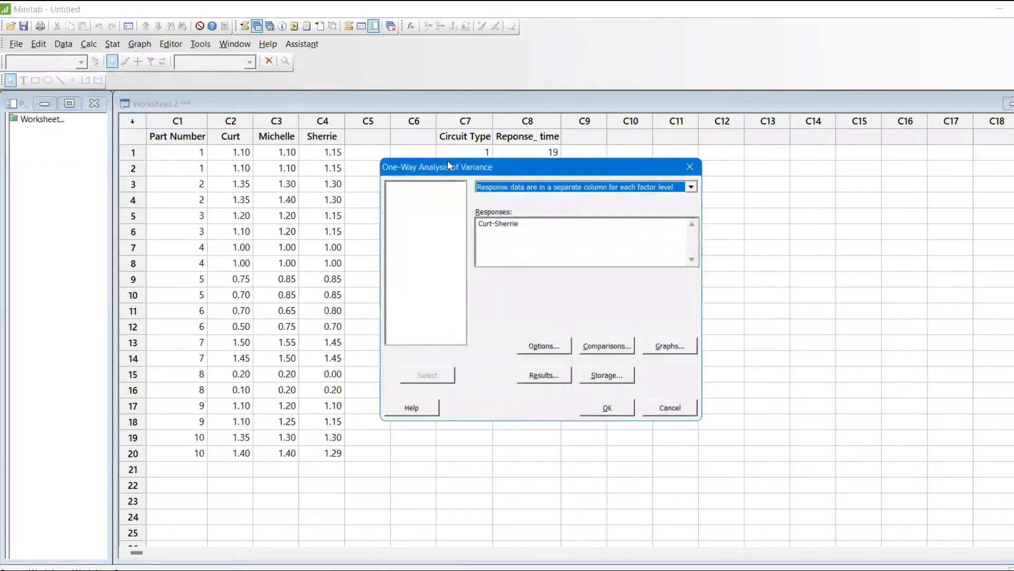
Step: Set the responses to Curt, Michelle and Sherrie and run the one-way ANOVA
click(533, 231)
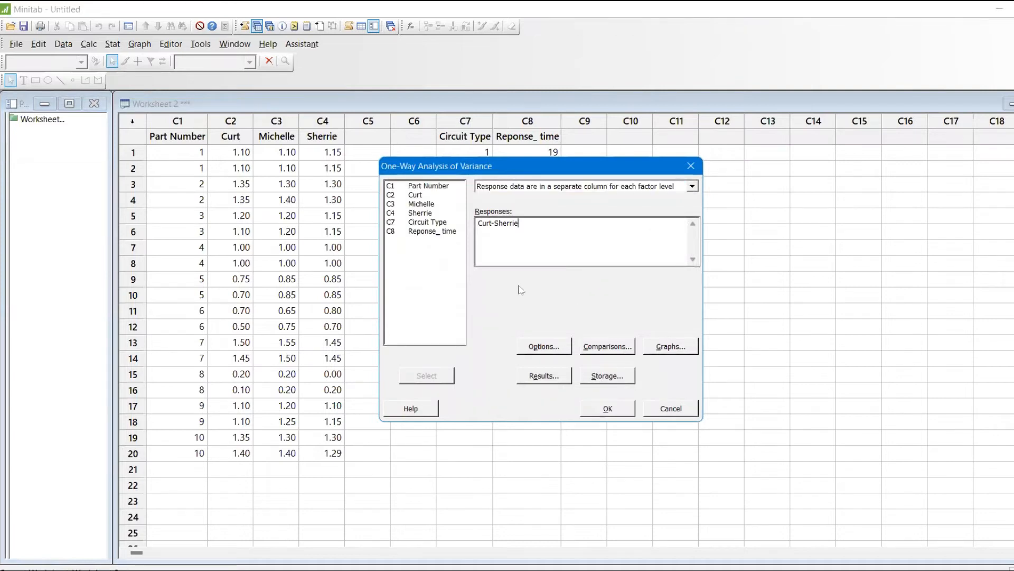
key(BackSpace)
key(BackSpace)
key(BackSpace)
key(BackSpace)
key(BackSpace)
key(BackSpace)
key(BackSpace)
key(BackSpace)
key(BackSpace)
key(BackSpace)
key(BackSpace)
key(BackSpace)
click(439, 198)
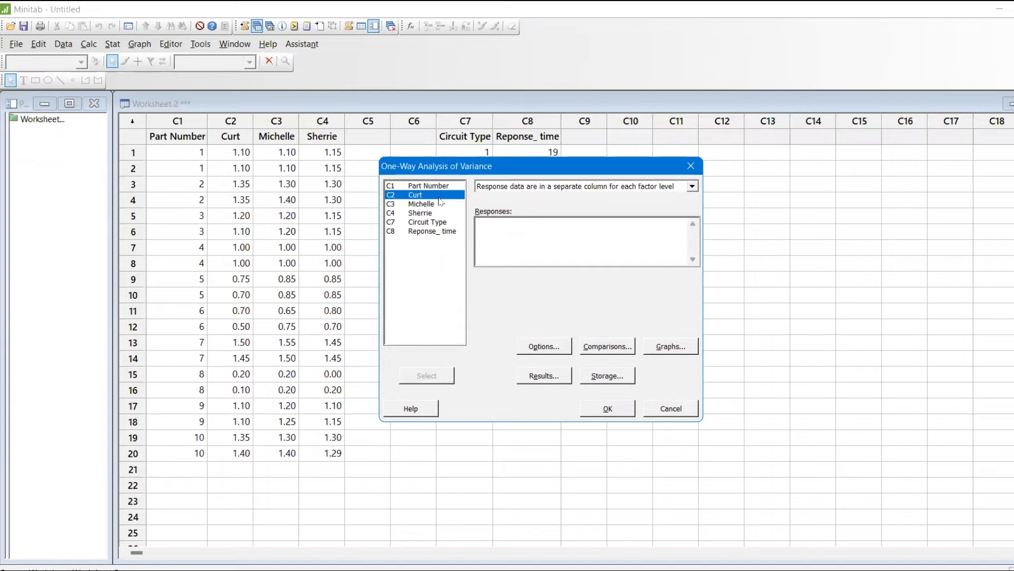
key(shift+Down)
key(shift+Down)
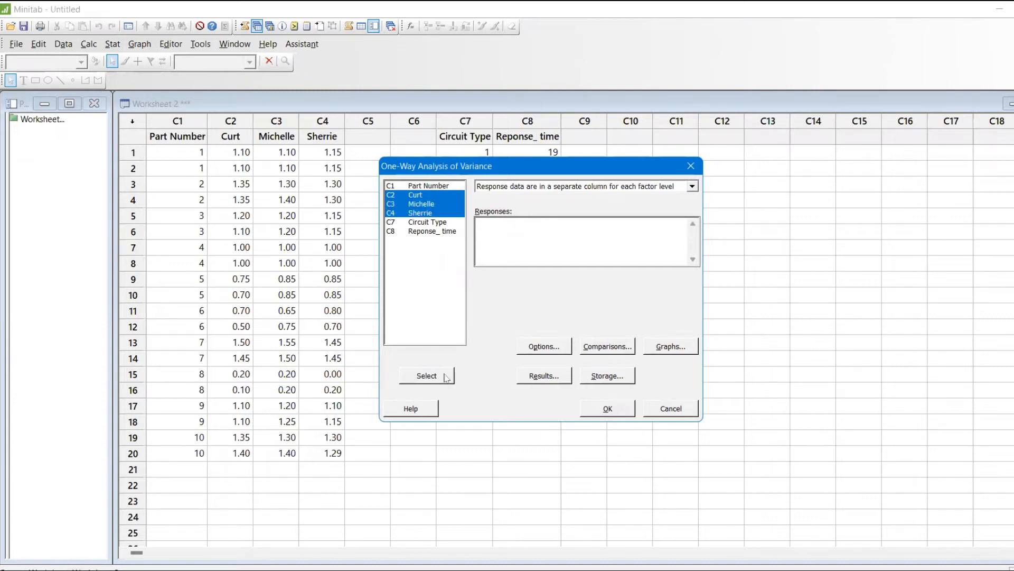
click(446, 377)
click(632, 412)
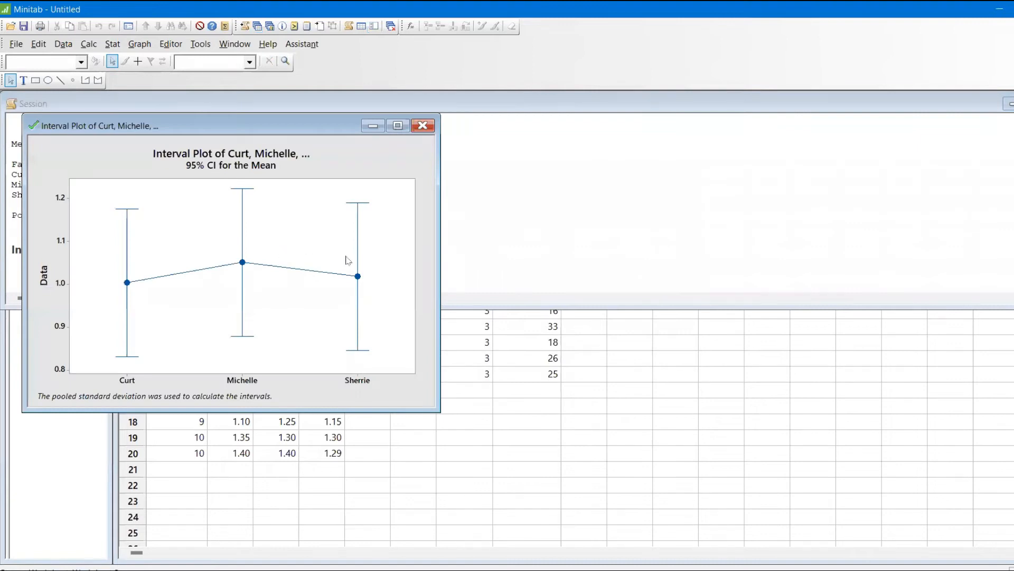
Step: Move the interval plot aside and review the Analysis of Variance output in the session window
drag(302, 132, 719, 310)
click(510, 212)
scroll(509, 211, up, 6)
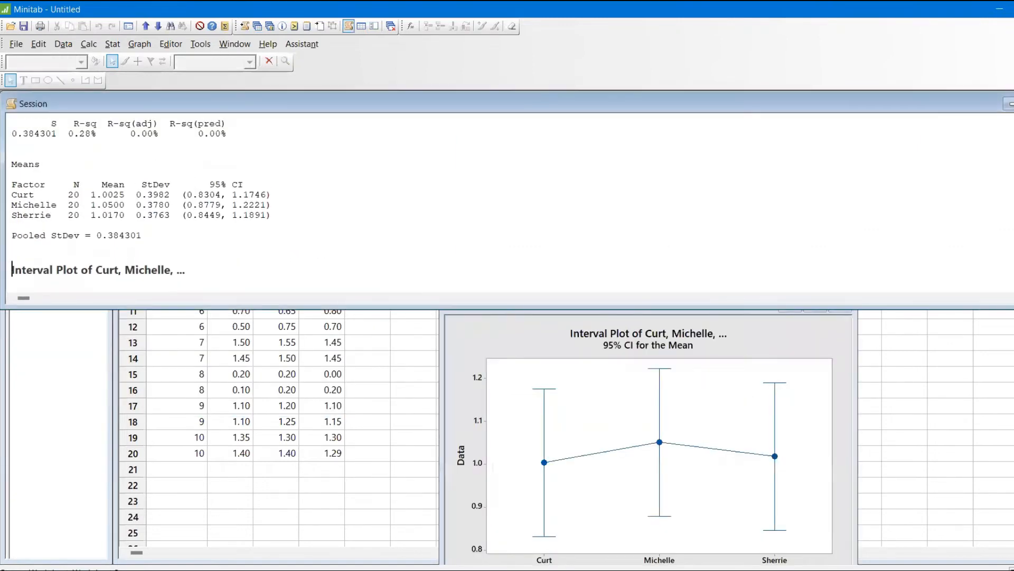
scroll(140, 197, up, 1)
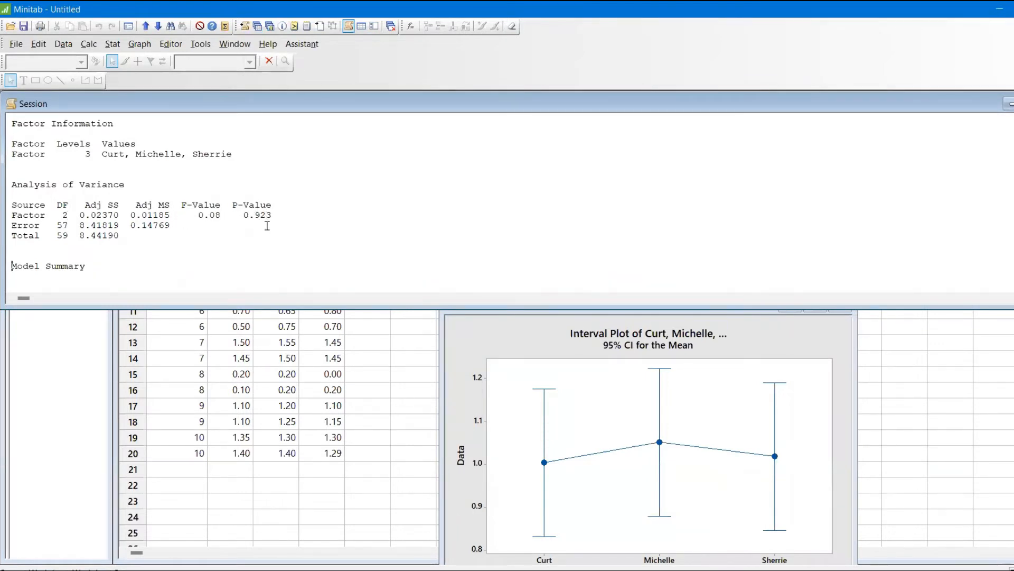
Step: Return to Excel and reduce the P-value in L18 to three decimal places
key(alt+Tab)
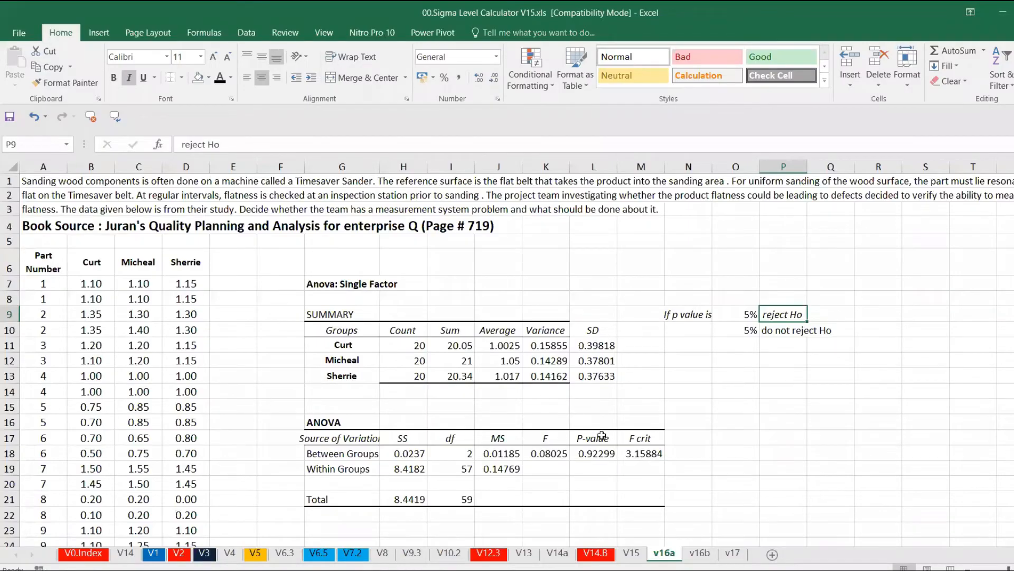
click(602, 456)
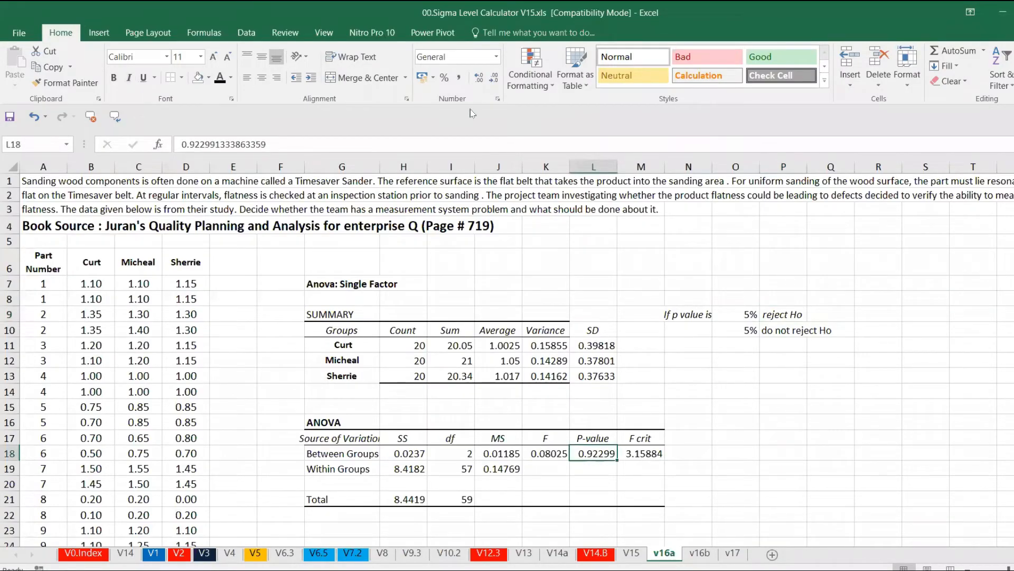
click(493, 79)
click(493, 79)
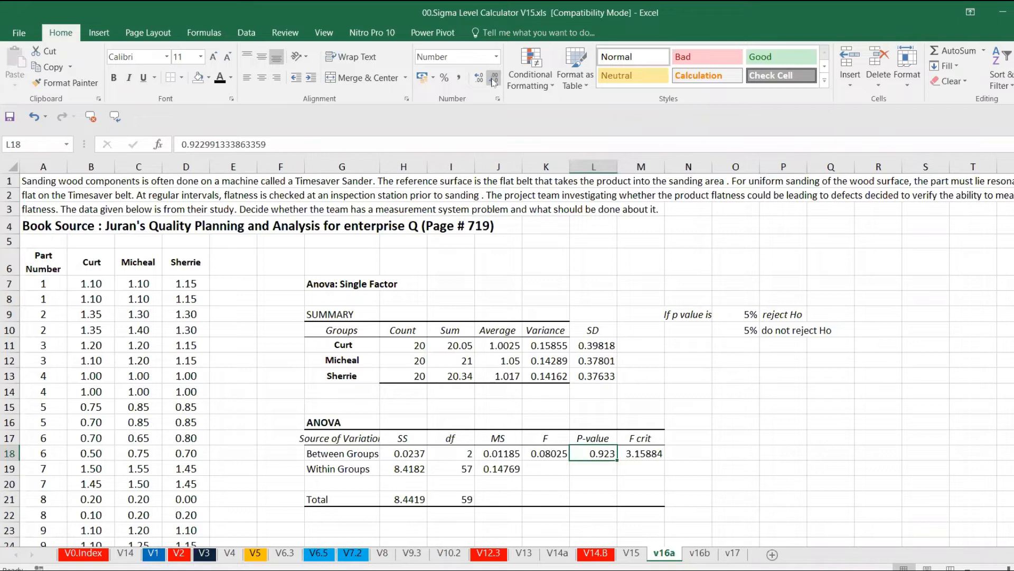
Step: Compare the Excel ANOVA figures with the Minitab output by switching between the two programs
key(alt+Tab)
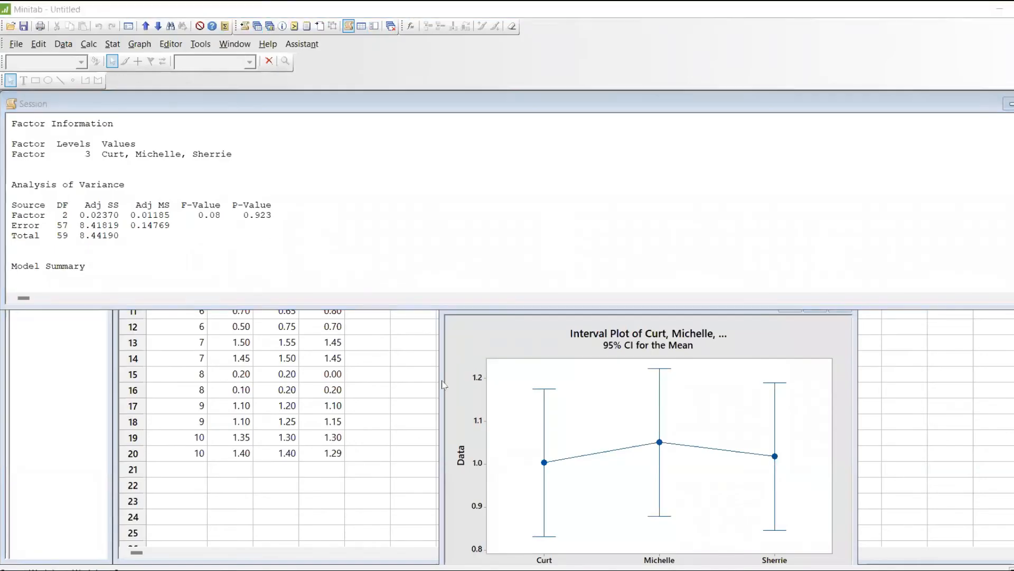
key(alt+Tab)
click(552, 454)
key(alt+Tab)
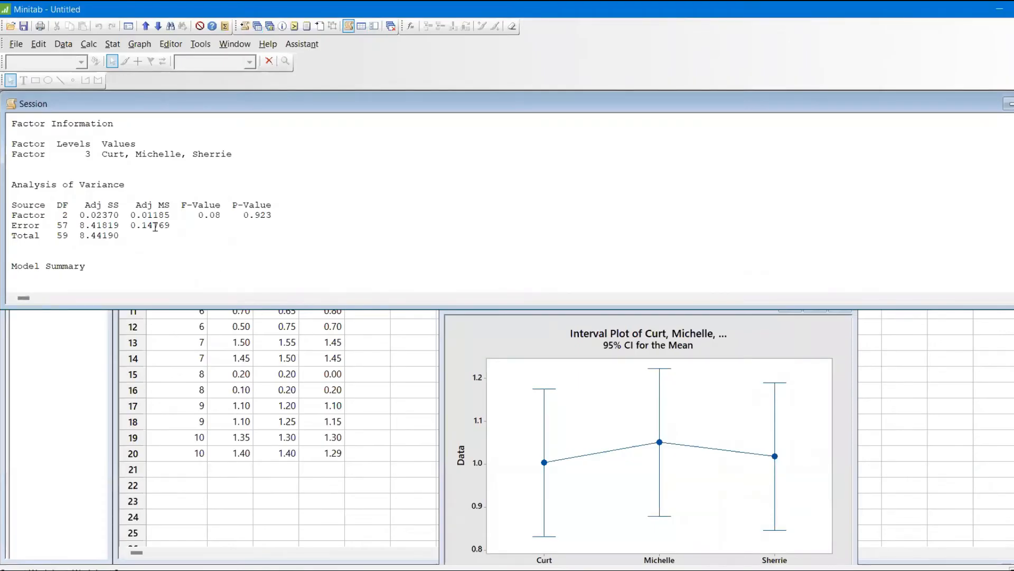
key(alt+Tab)
key(alt+Tab)
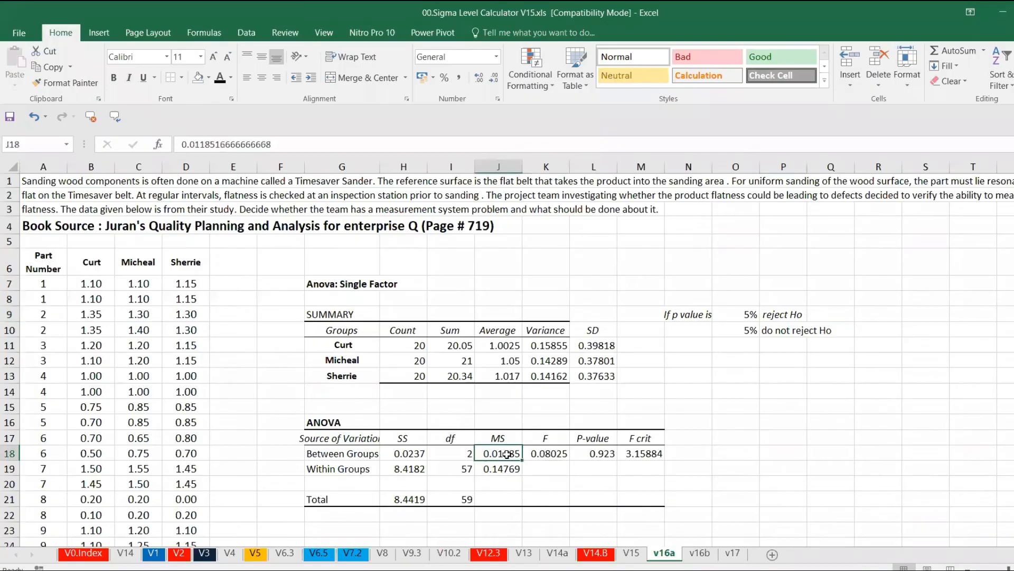
key(alt)
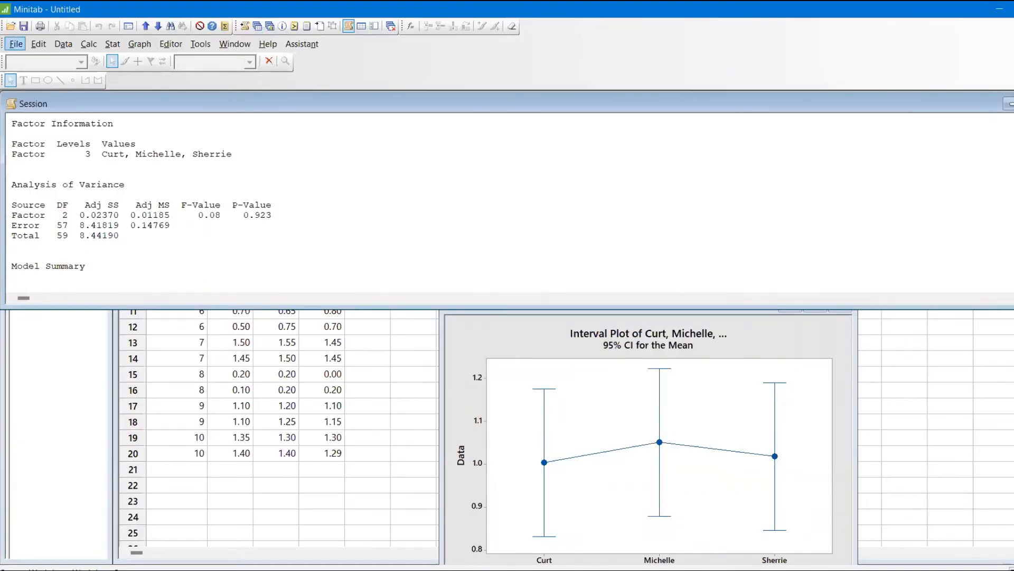
Step: Scroll the Minitab session to the Means table and compare group means and standard deviations with the Excel summary
key(Down)
key(Down)
key(Down)
key(Down)
key(Down)
key(Down)
key(Down)
key(Down)
key(Down)
key(Down)
key(Down)
key(Down)
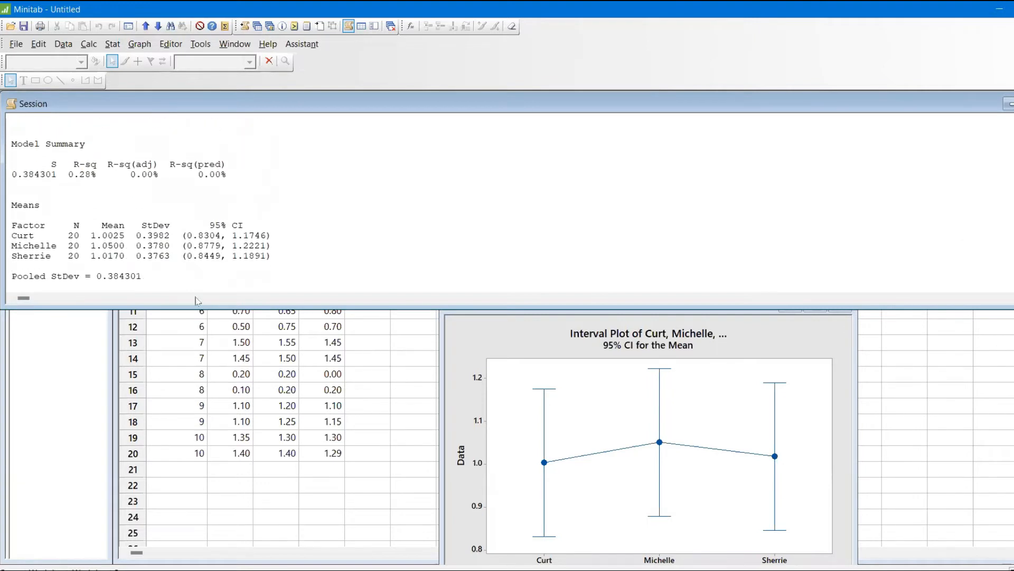
key(alt+Tab)
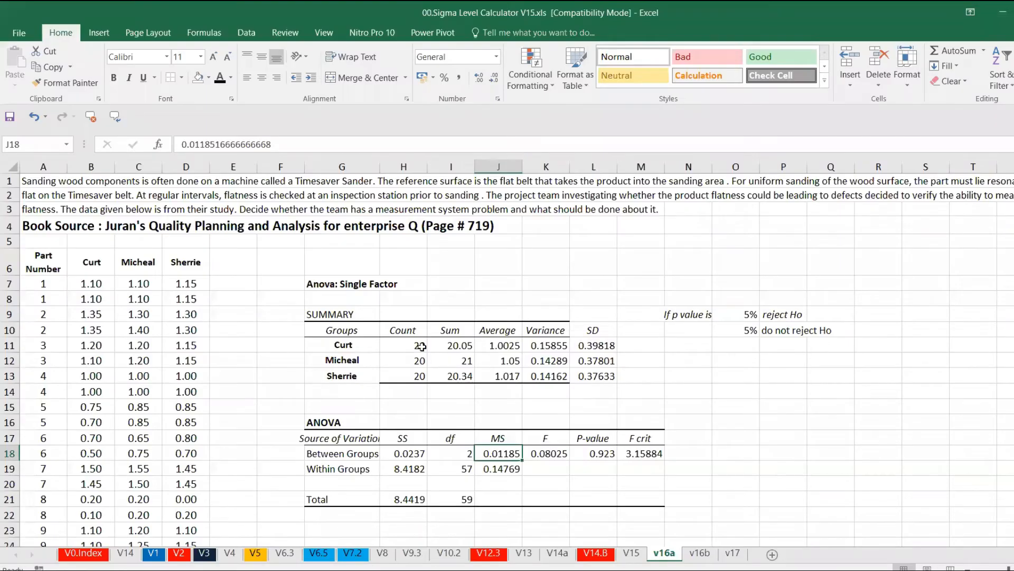
key(alt+Tab)
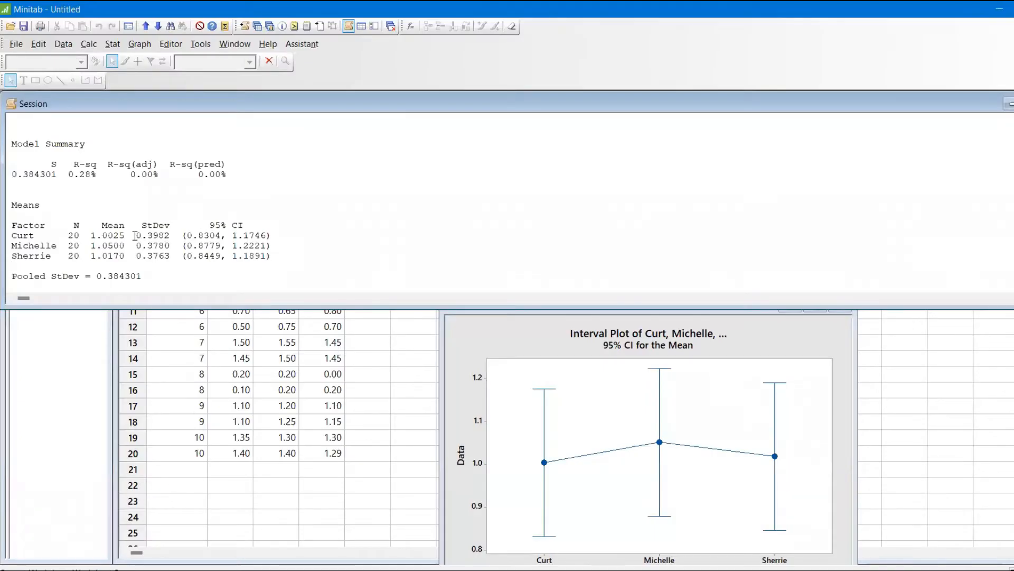
key(alt+Tab)
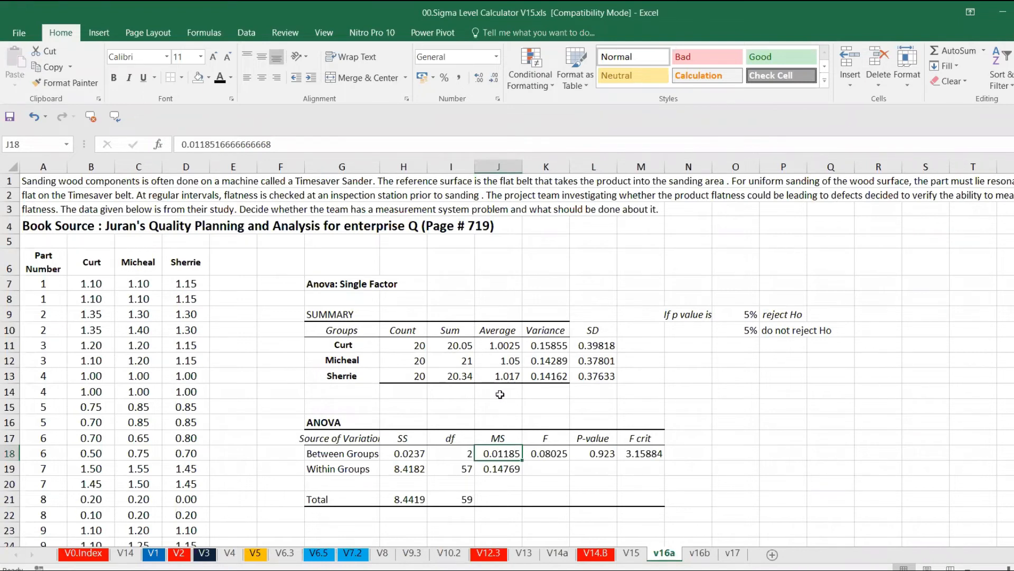
key(alt+Tab)
key(alt+Tab)
key(alt+Tab)
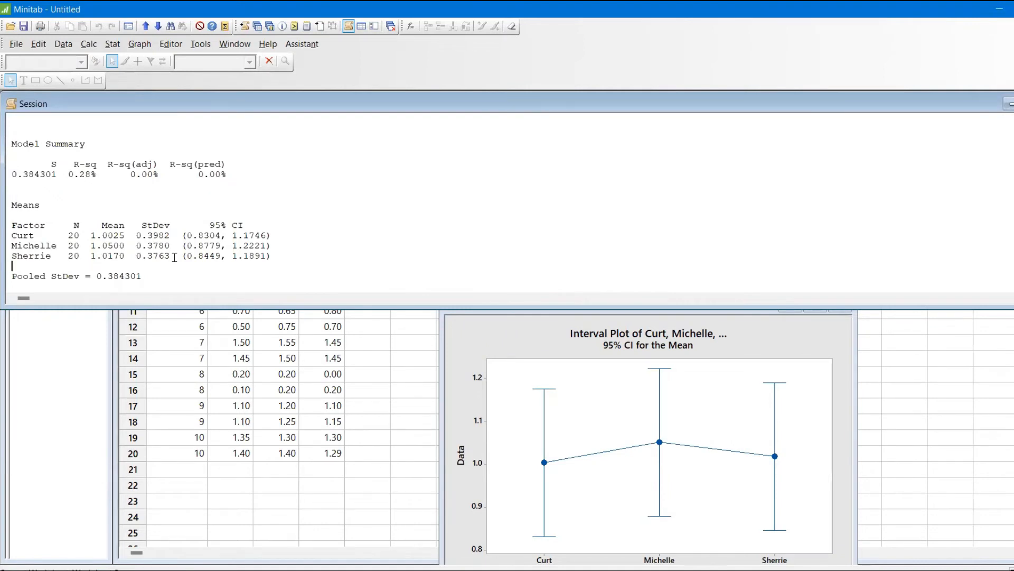
mouse_move(728, 569)
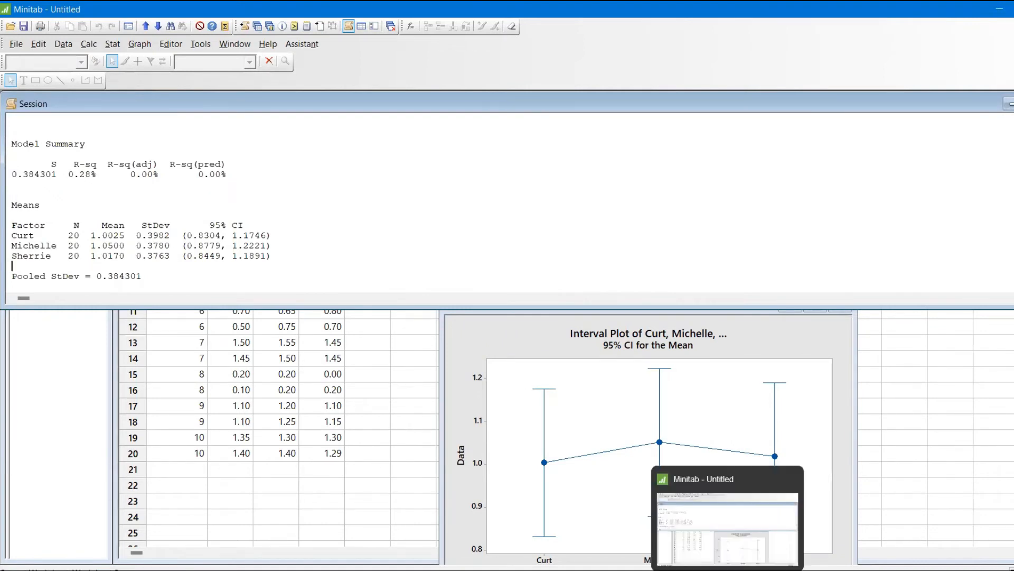
click(706, 533)
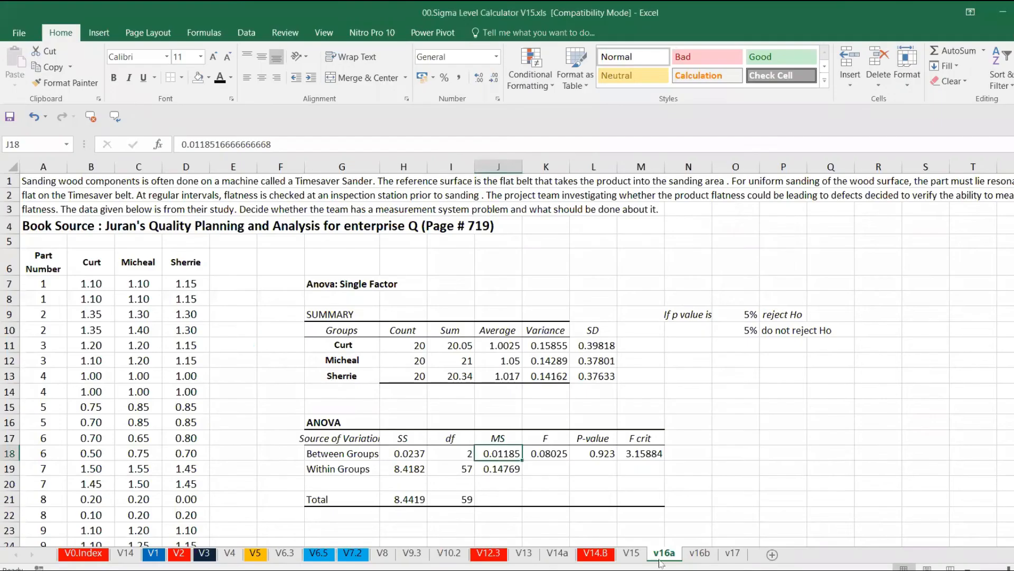
Step: Open the v16b sheet and try a single-factor ANOVA on the Response_time values B5:B19 with output at I4
click(702, 559)
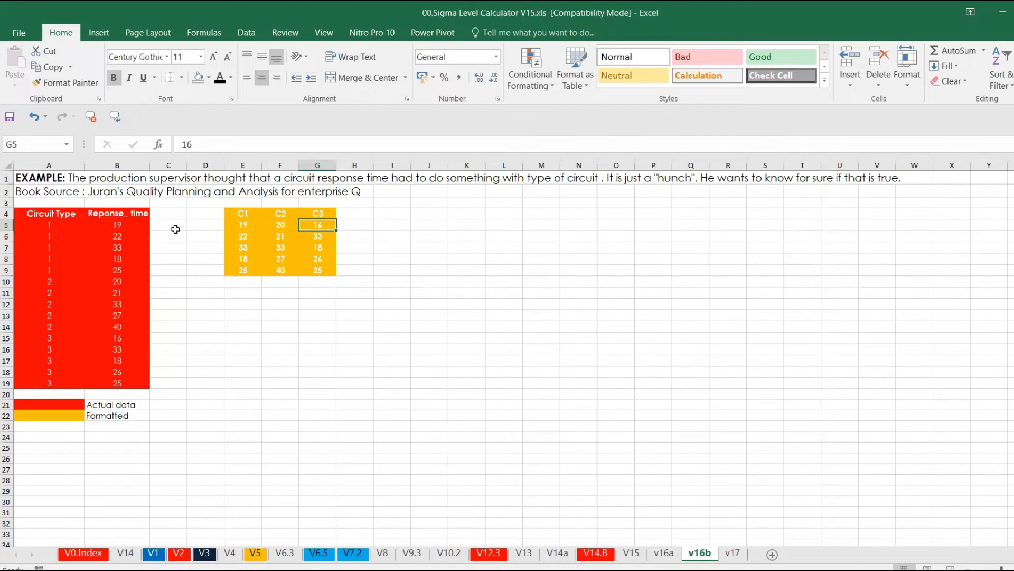
drag(55, 214, 127, 380)
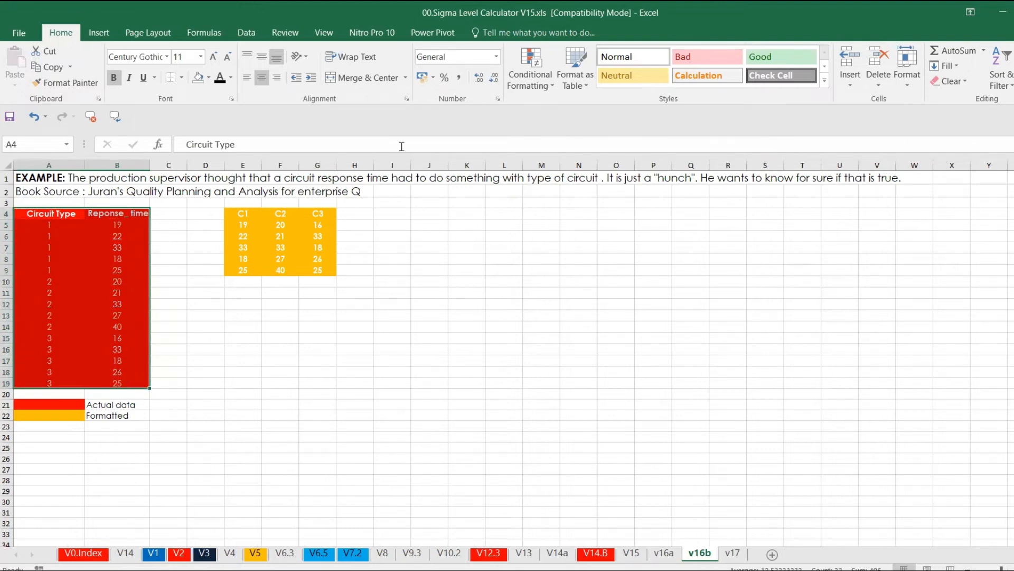
click(252, 34)
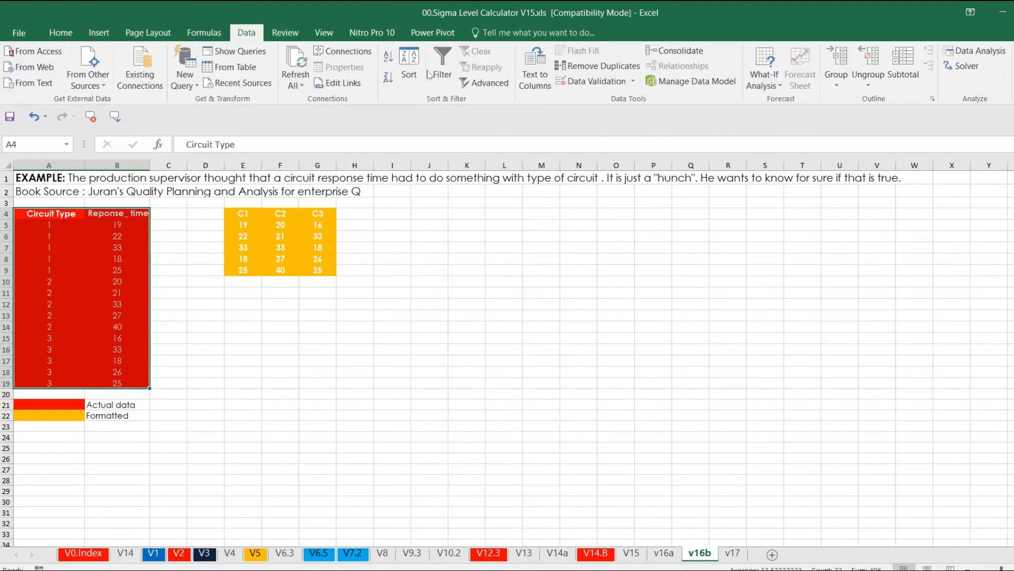
click(975, 51)
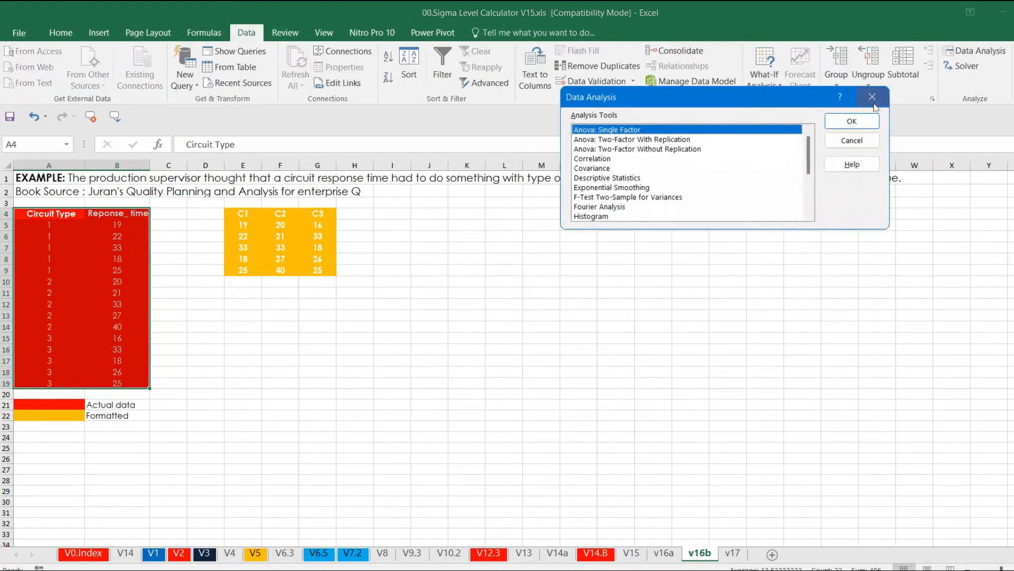
click(847, 131)
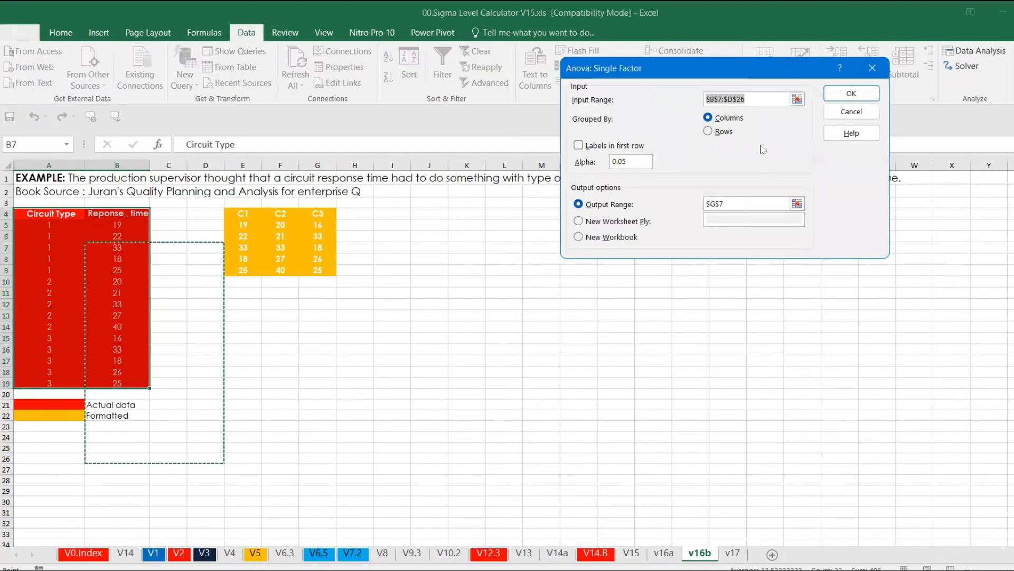
click(797, 99)
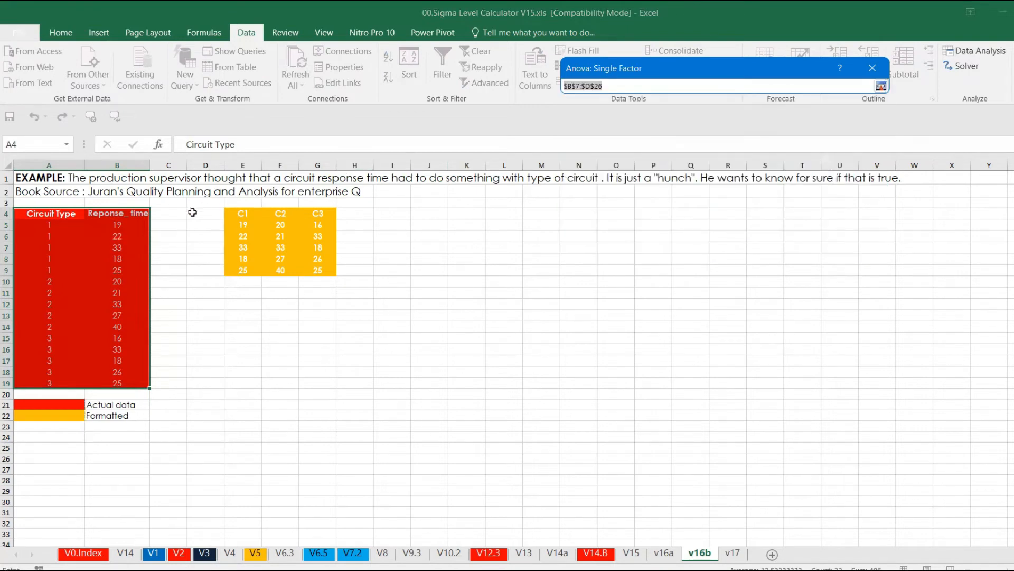
click(135, 226)
drag(137, 234, 136, 383)
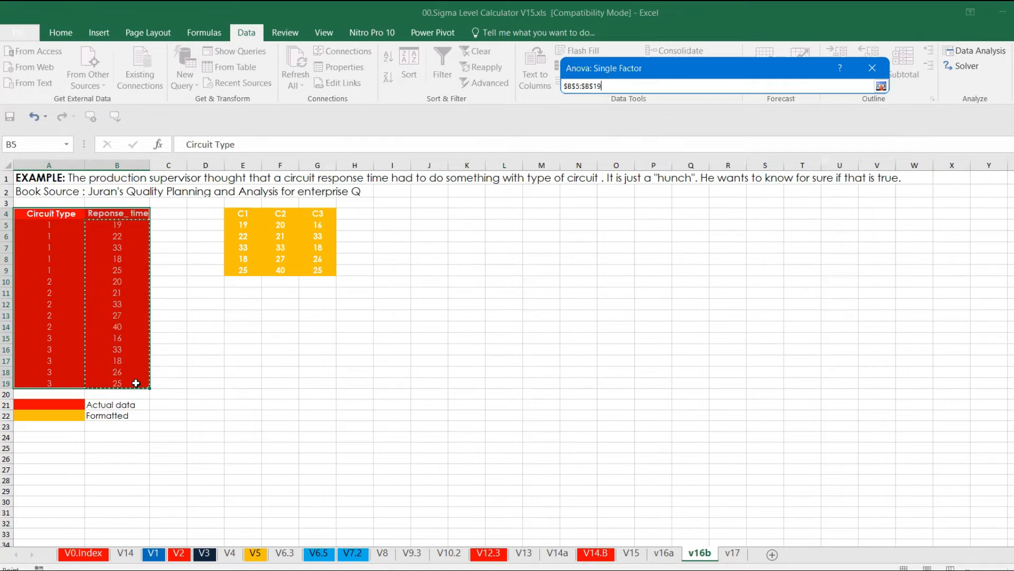
key(Return)
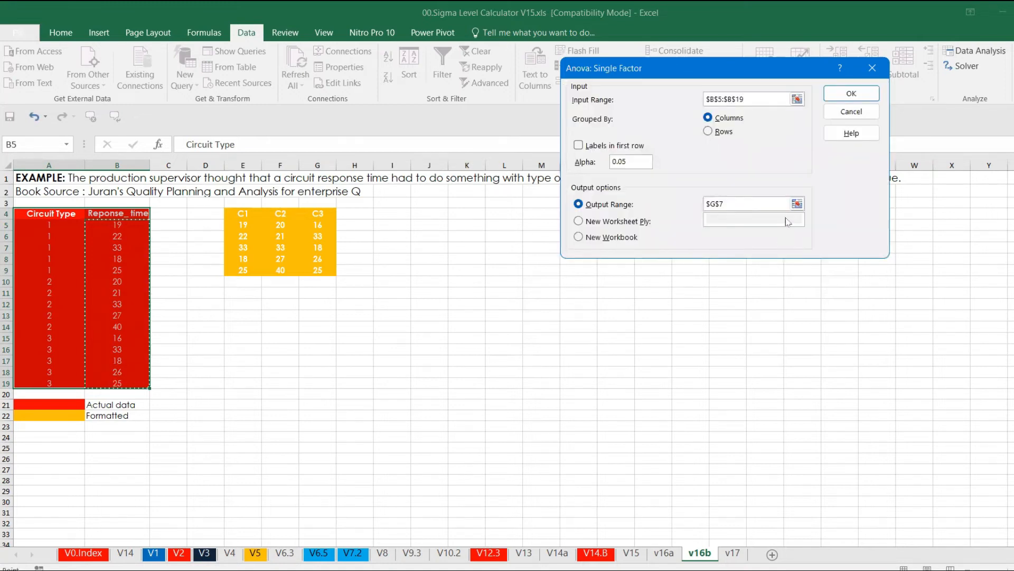
click(798, 204)
click(409, 211)
key(Return)
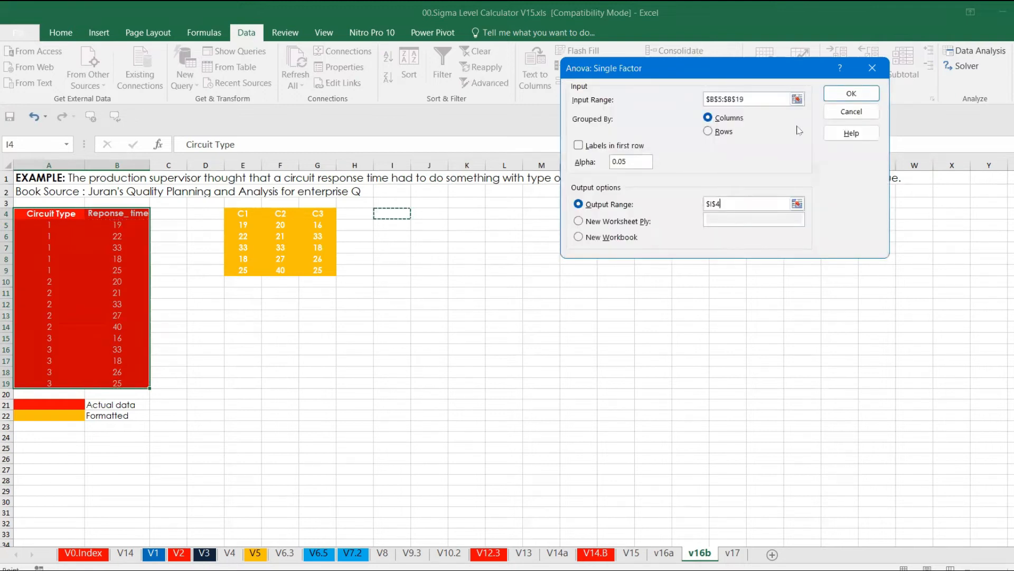
click(851, 94)
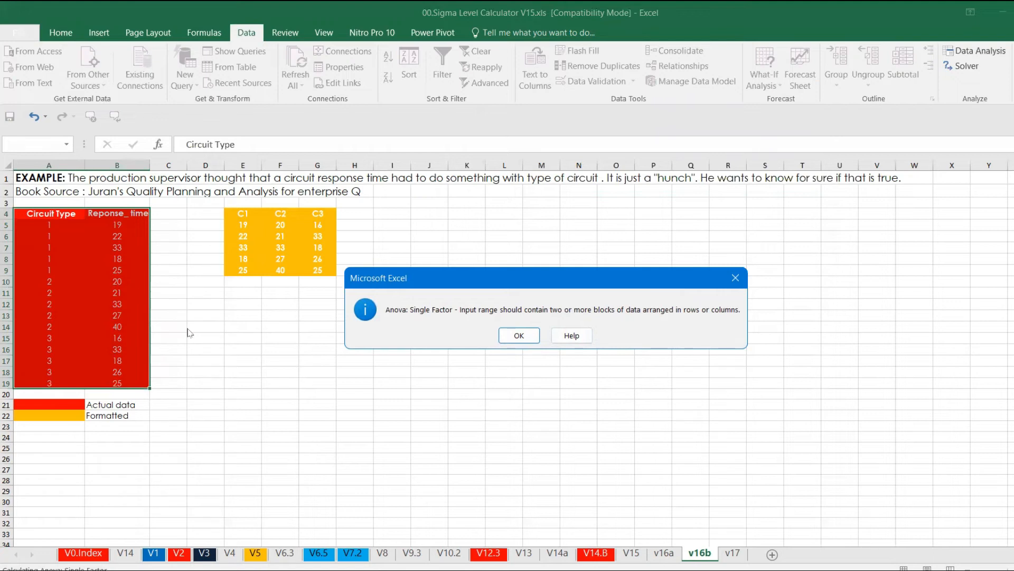
click(735, 278)
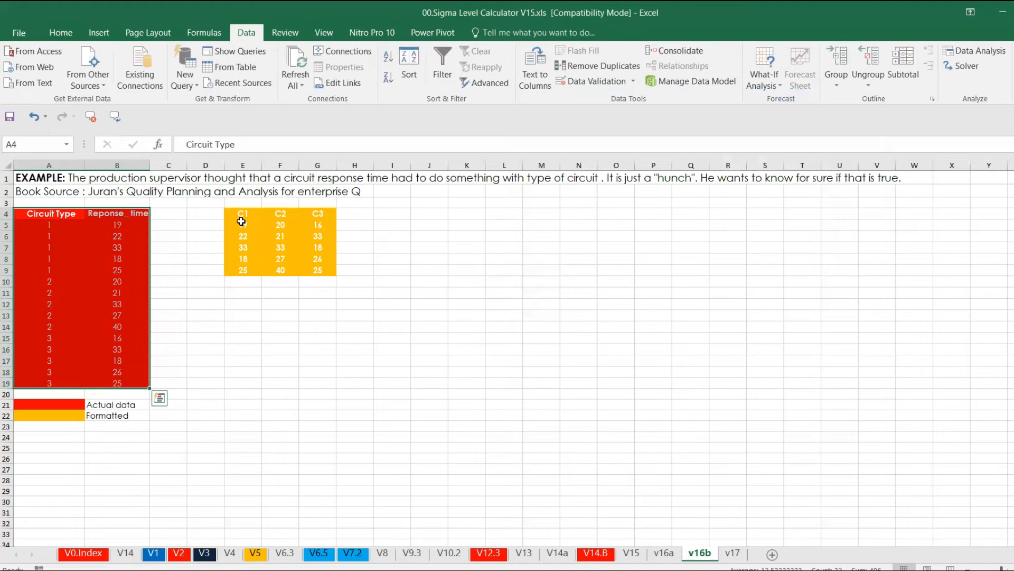
Step: Run a single-factor ANOVA on the C1–C3 data in E5:G9, grouped by columns, with output starting at I4
click(242, 223)
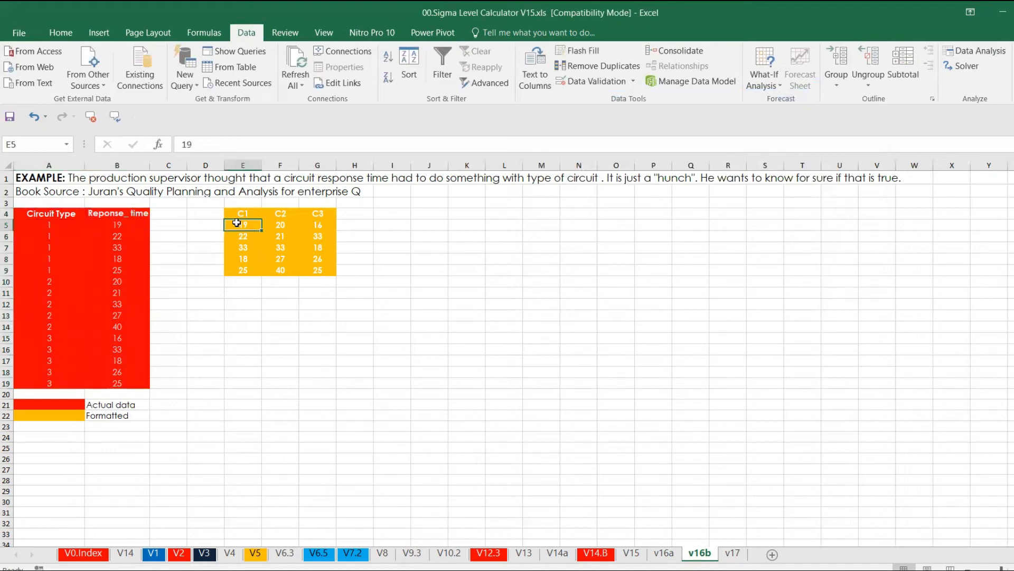
click(238, 213)
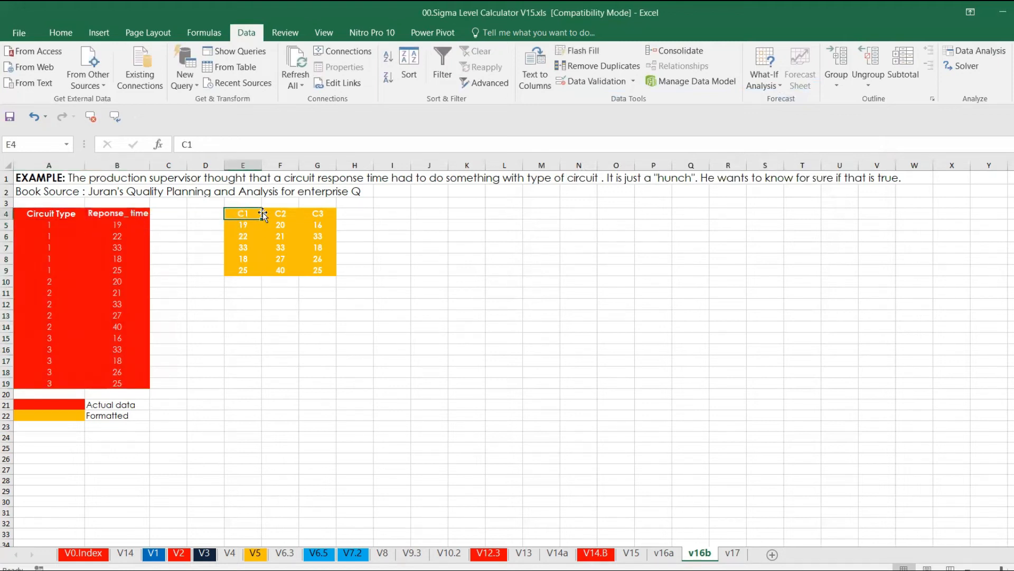
drag(120, 224, 132, 389)
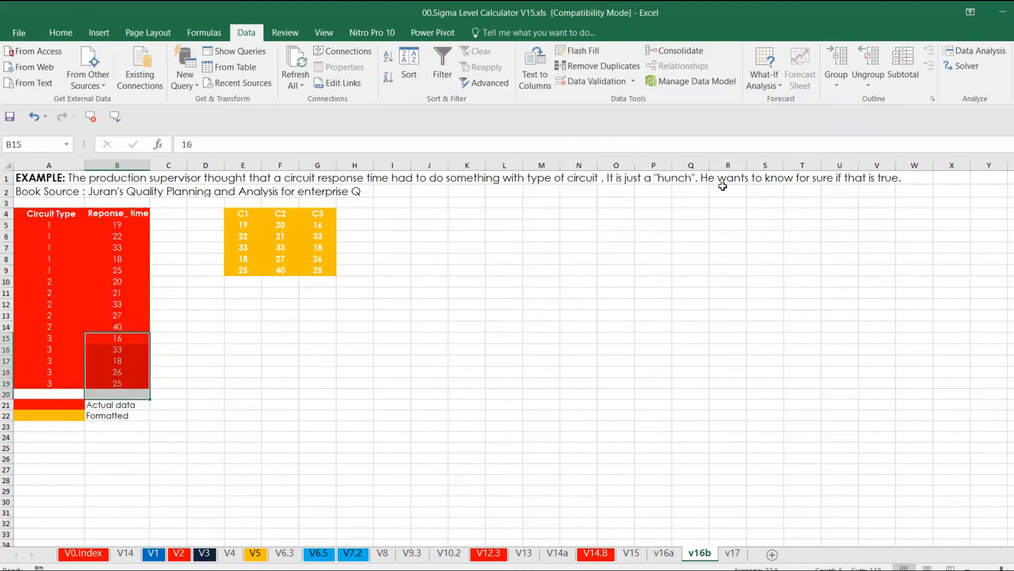
click(976, 51)
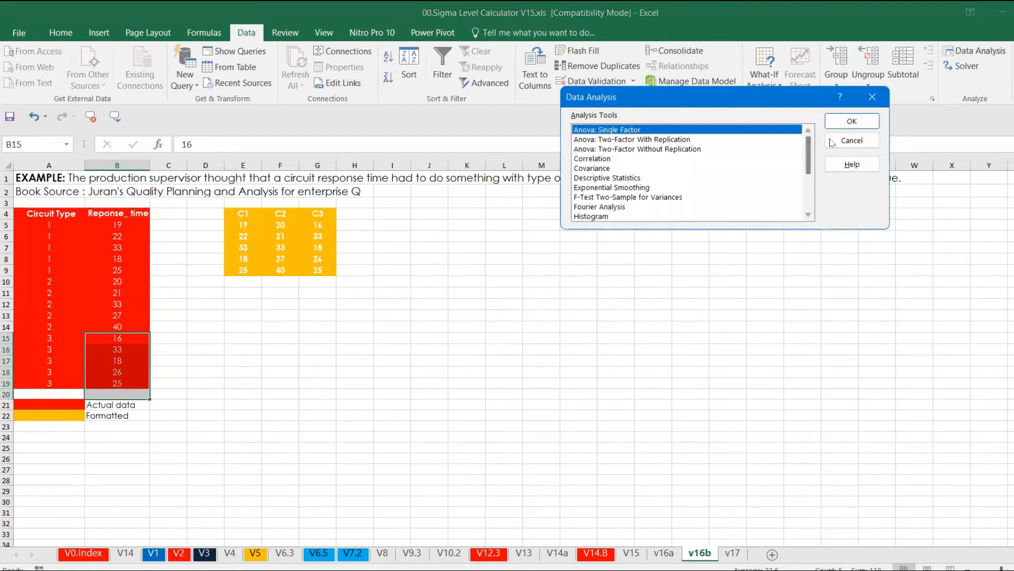
click(851, 123)
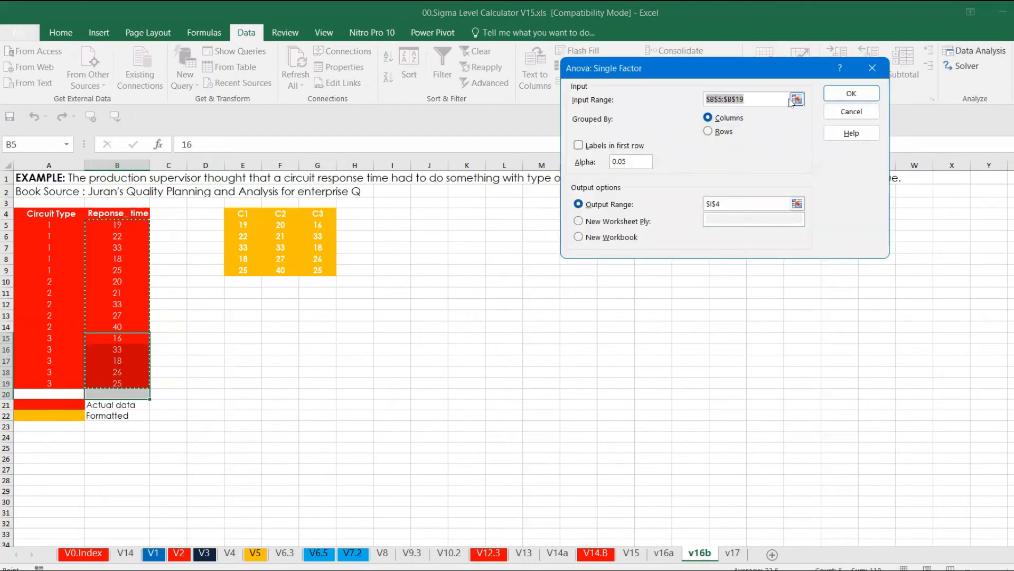
click(792, 101)
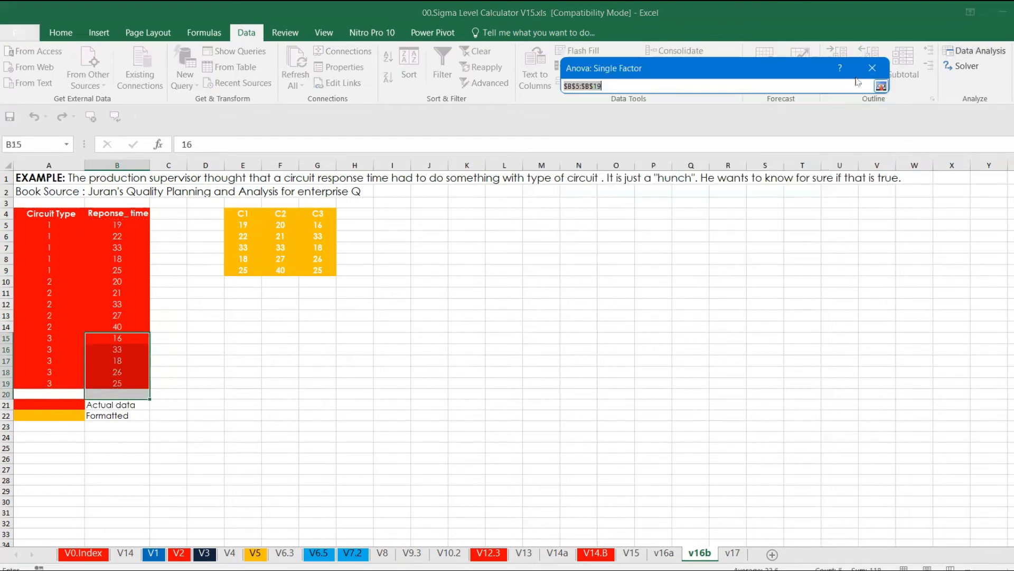
drag(247, 224, 328, 267)
key(Return)
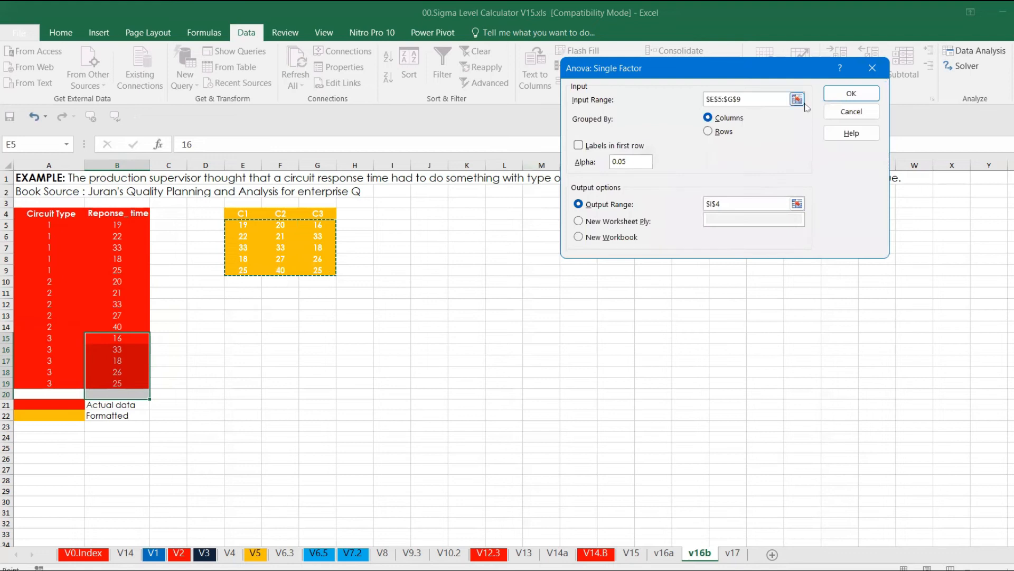
click(797, 205)
click(389, 211)
key(Return)
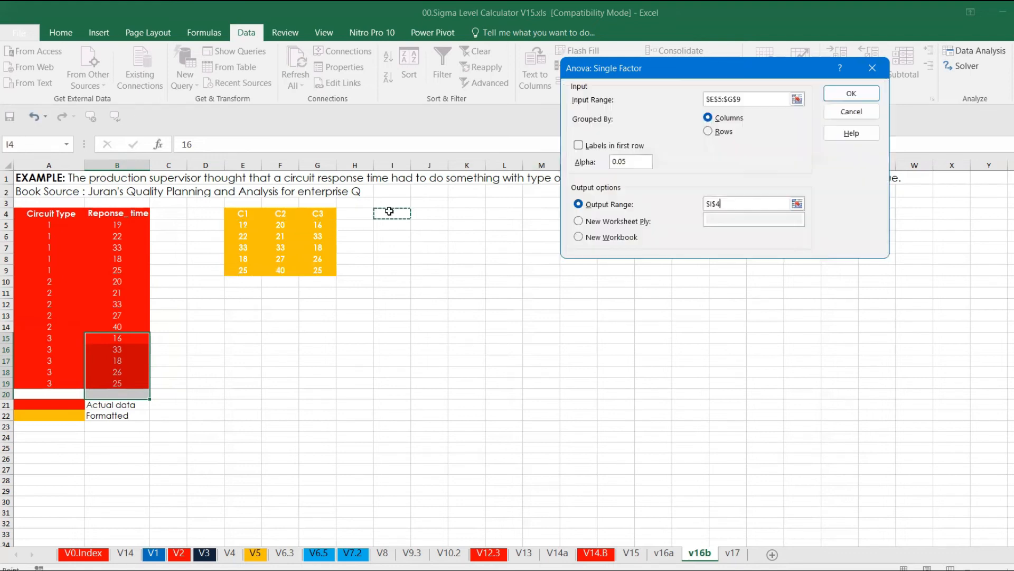
click(851, 96)
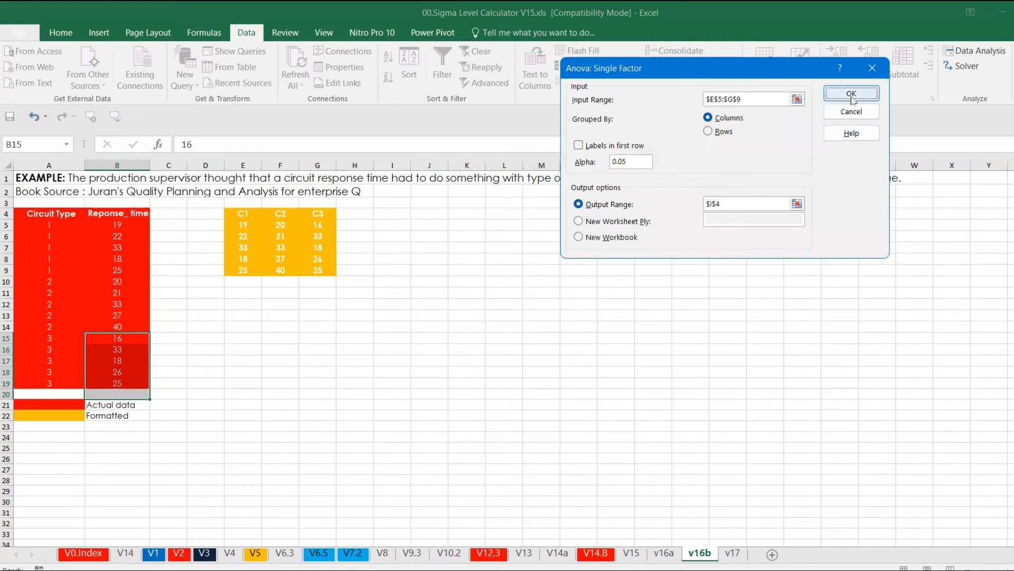
click(643, 407)
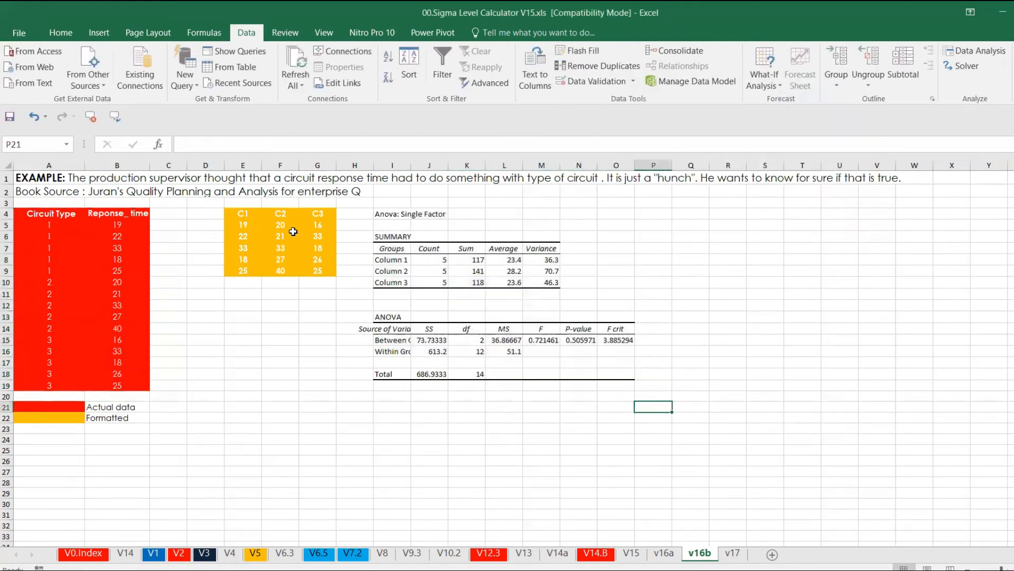
Step: Rename the SUMMARY groups Column 1, Column 2 and Column 3 as 1, 2 and 3
drag(247, 214, 313, 215)
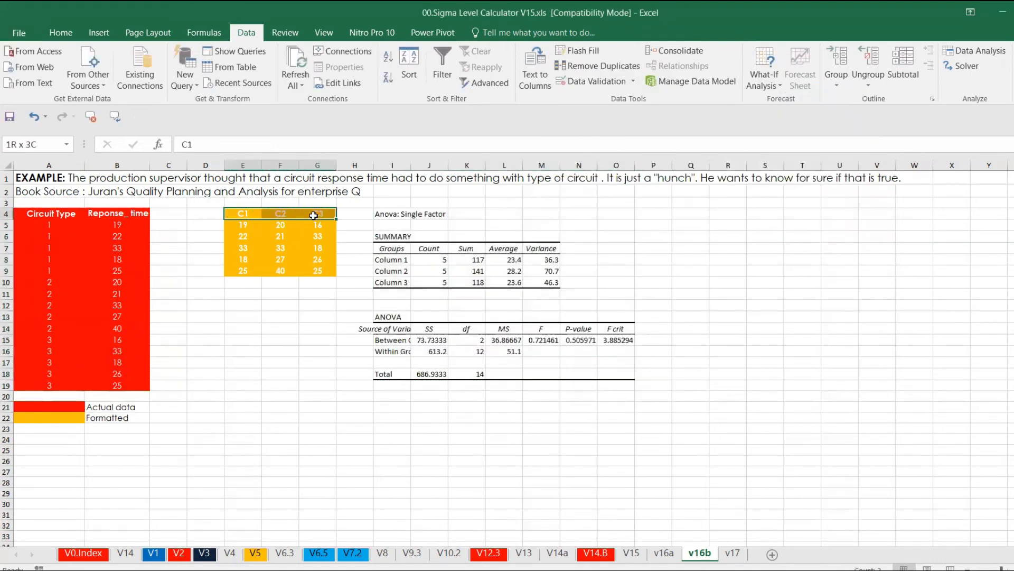
click(387, 260)
text(1)
key(Return)
text(3)
key(Return)
text(4)
key(Return)
key(Up)
text(3)
key(Return)
click(406, 271)
text(2)
key(Return)
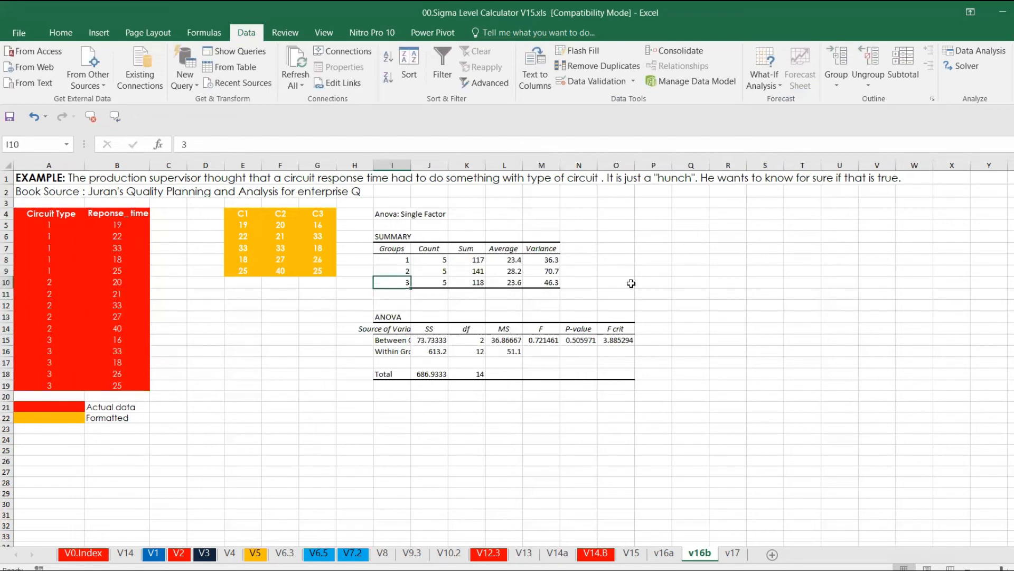
Step: Add an SD header in N7 and compute =SQRT(M8) in N8, copying it down to N10
click(596, 249)
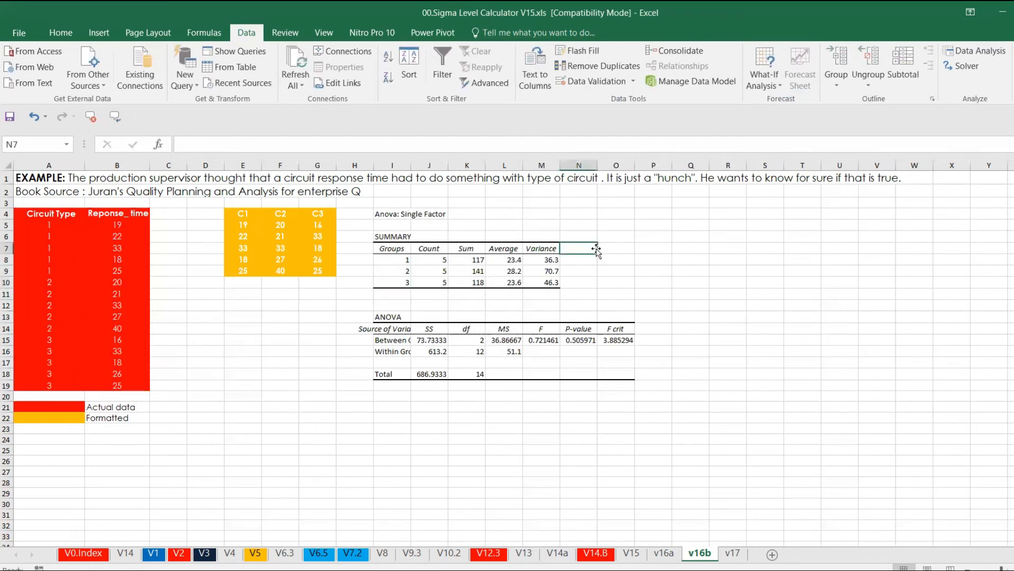
text(sd)
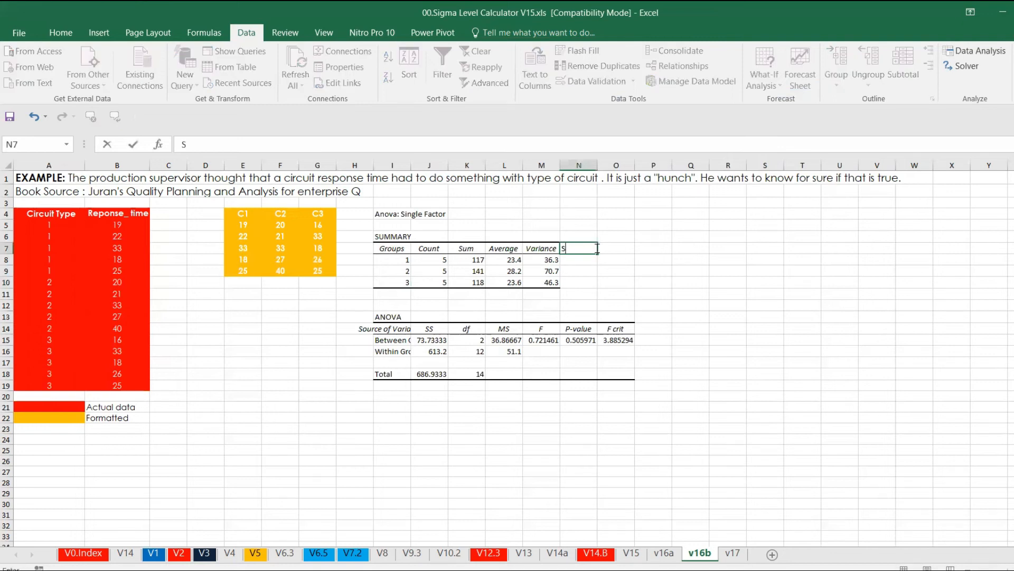
text(D)
key(Return)
text(=SQRT()
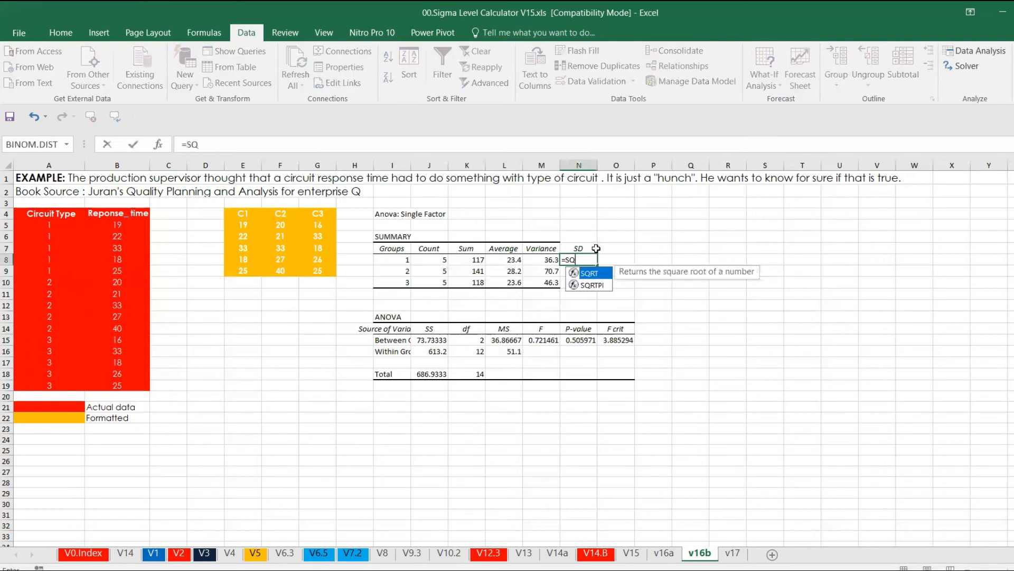
click(545, 260)
text())
key(Return)
key(Up)
key(ctrl+c)
key(shift+Down)
key(shift+Down)
key(ctrl+v)
key(Escape)
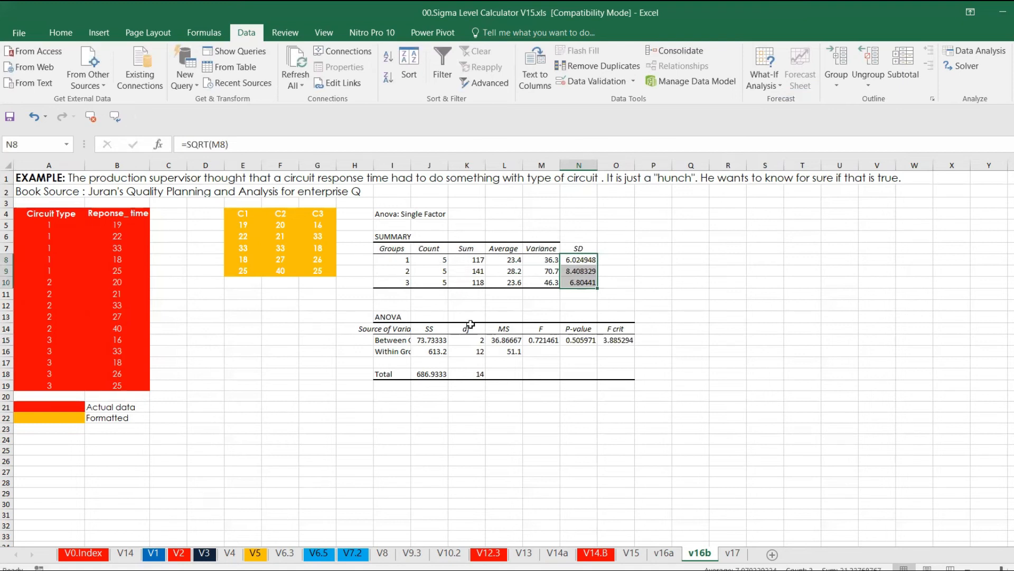
Step: Switch to Minitab and run a One-Way ANOVA with Reponse_time as the response and Circuit Type as the factor, data in one column
click(582, 338)
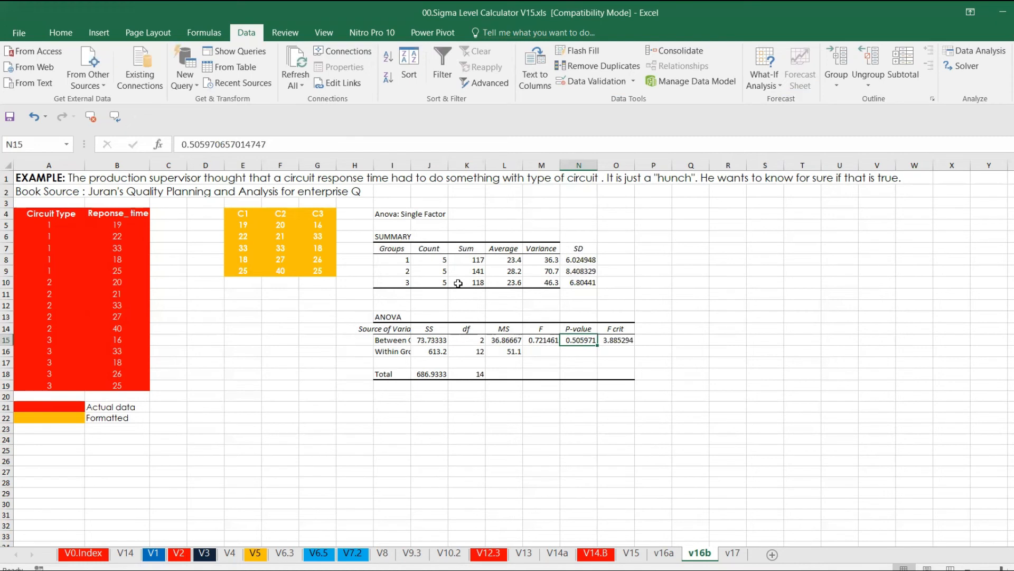
click(62, 217)
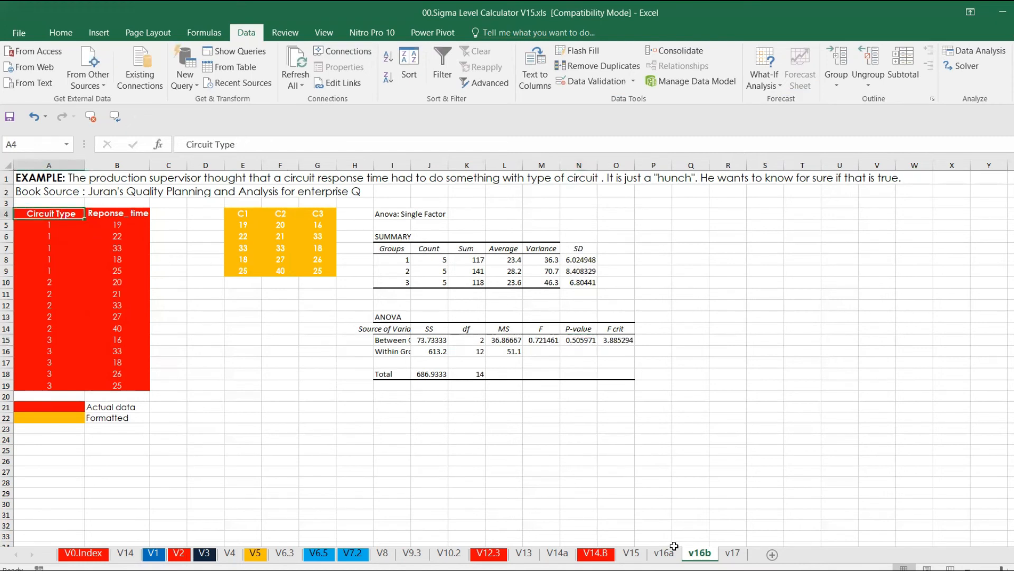
click(729, 570)
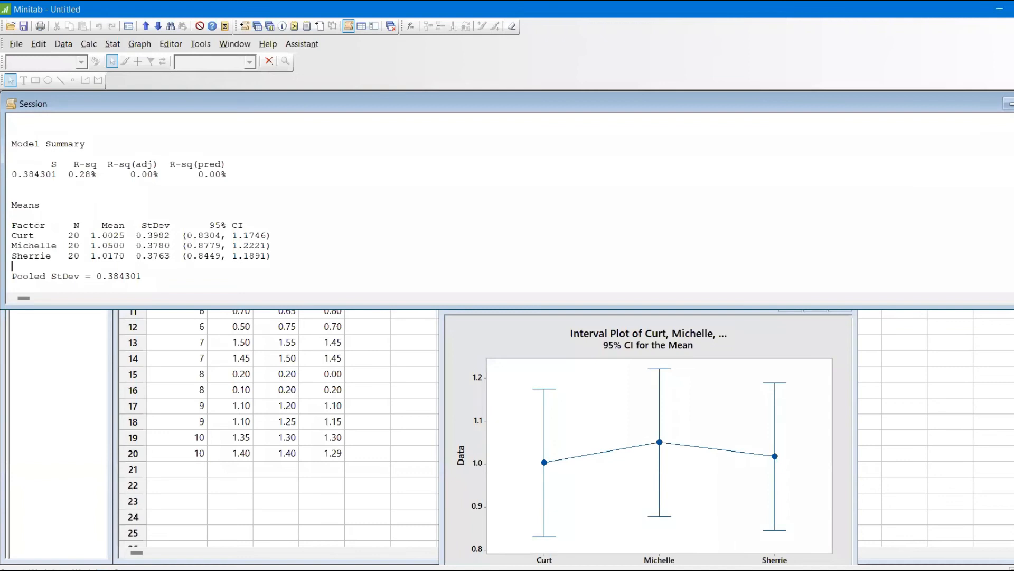
click(1009, 103)
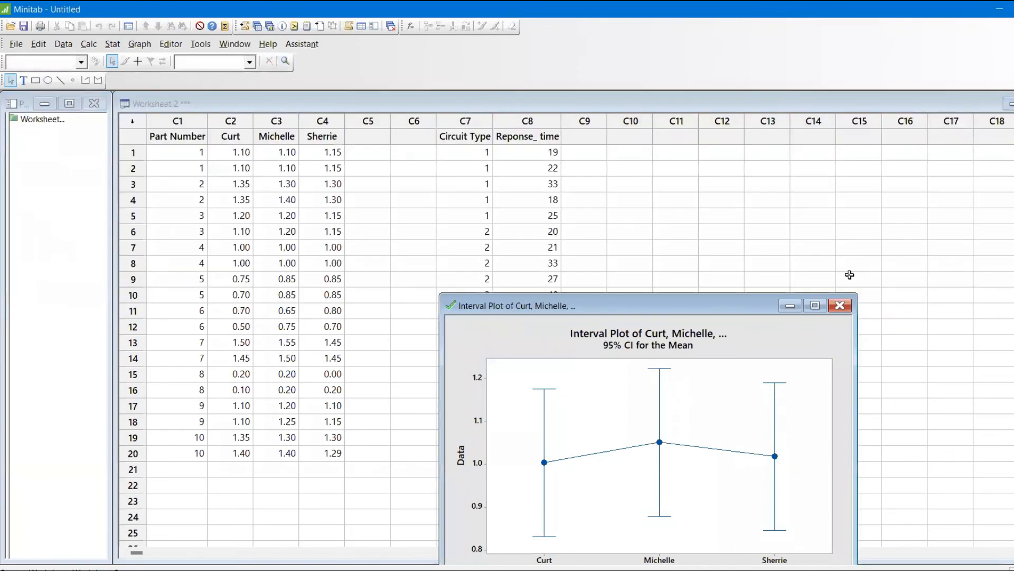
click(791, 306)
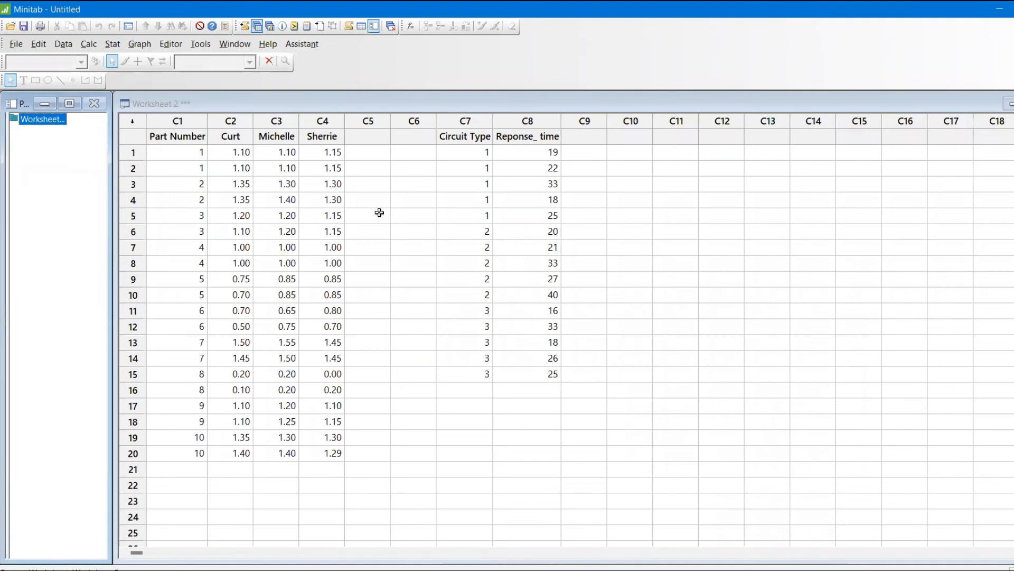
click(113, 44)
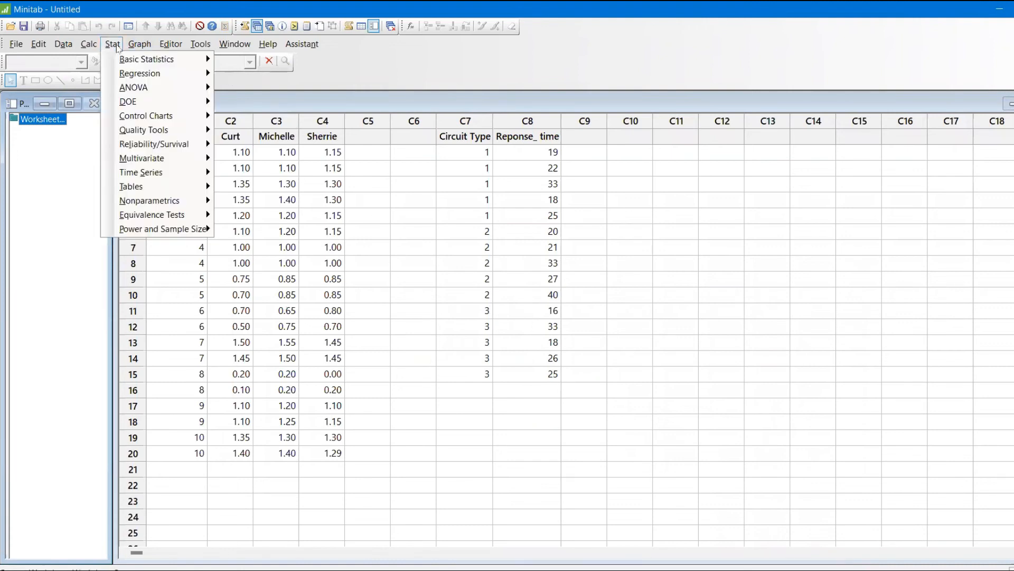
mouse_move(158, 87)
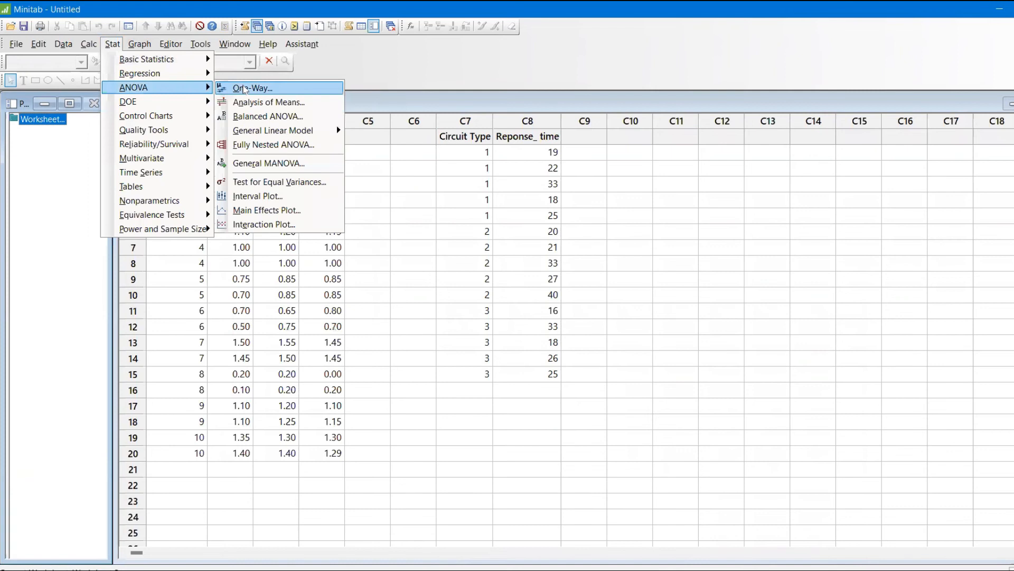
click(254, 87)
click(546, 187)
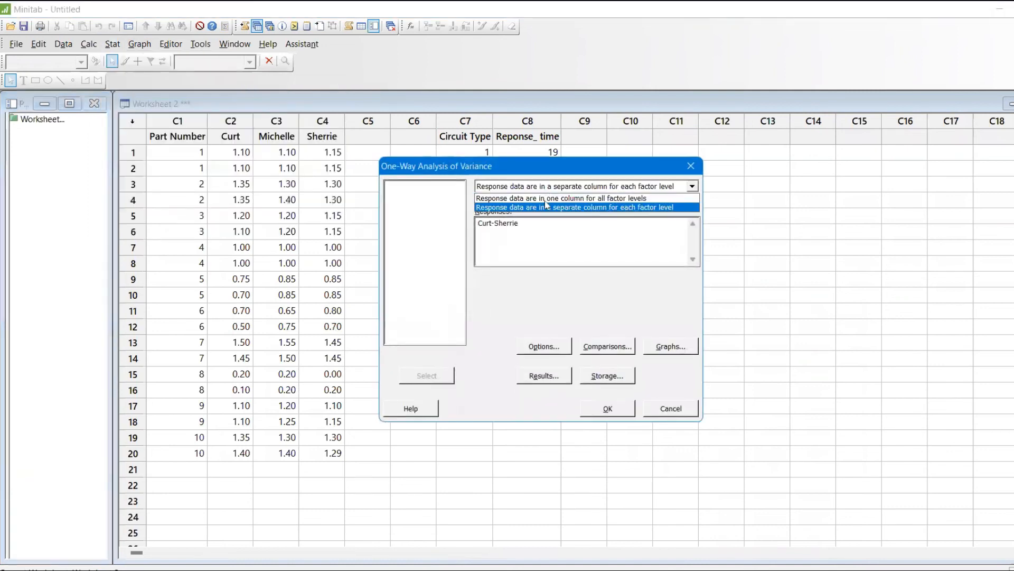
click(546, 200)
click(538, 211)
double_click(433, 231)
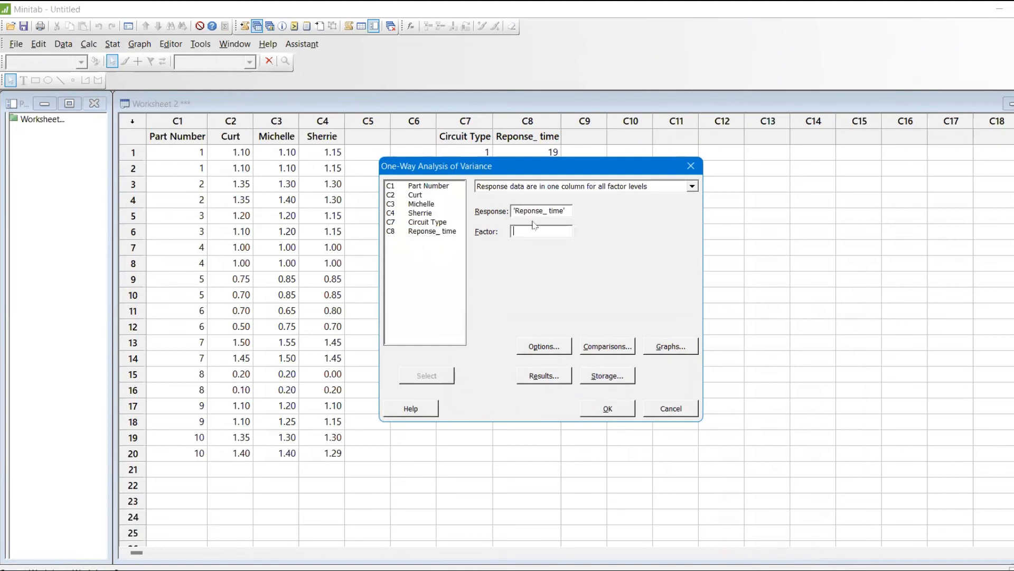
double_click(443, 224)
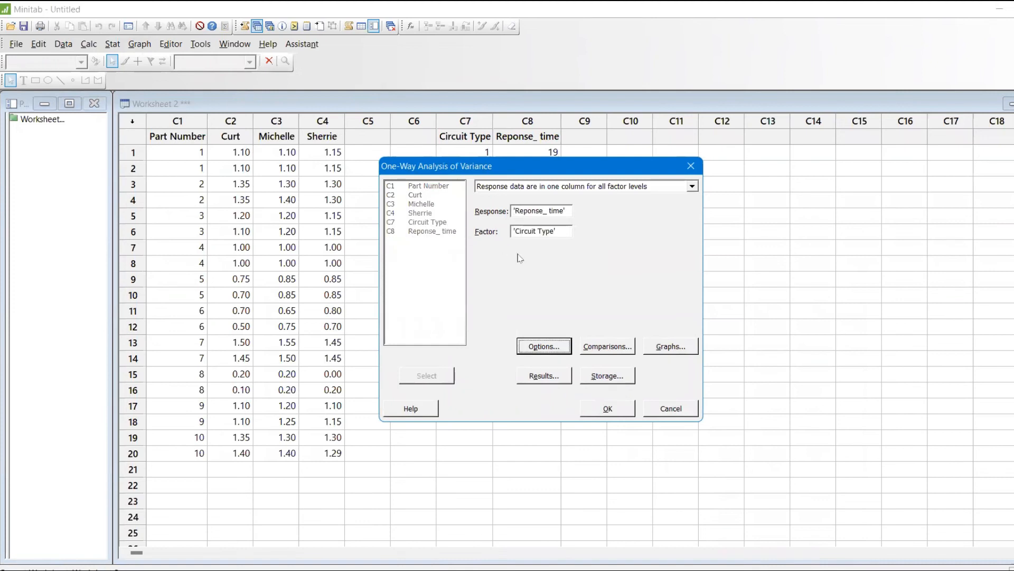
click(617, 410)
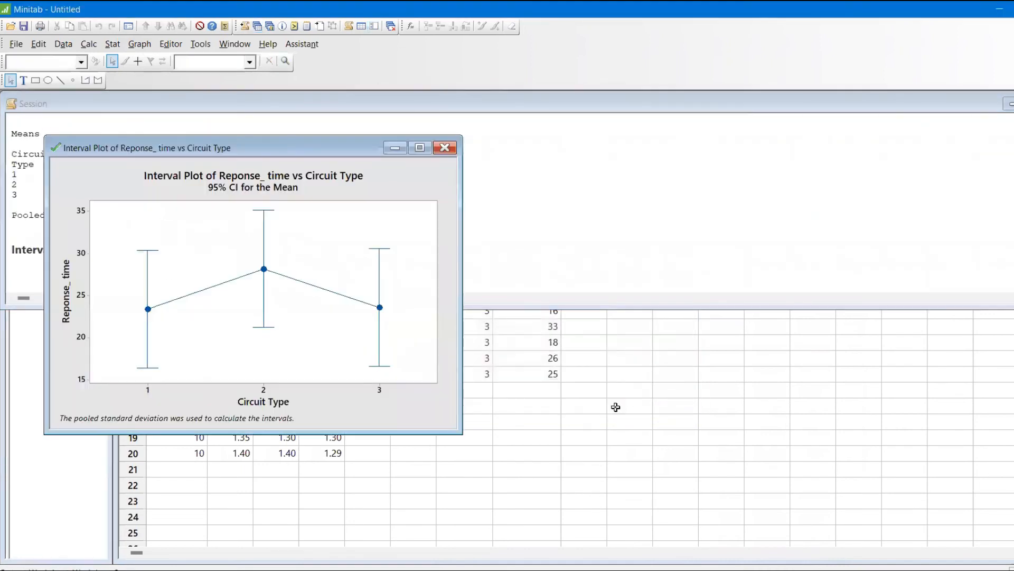
Step: Move the interval plot aside and review the one-way ANOVA output in the session window
drag(323, 150, 556, 223)
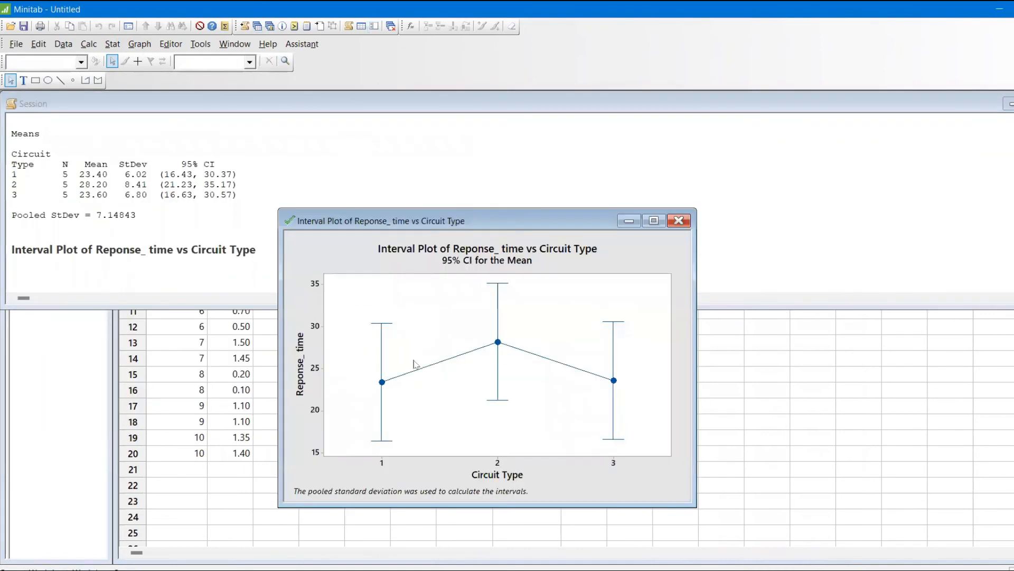
drag(480, 222, 768, 327)
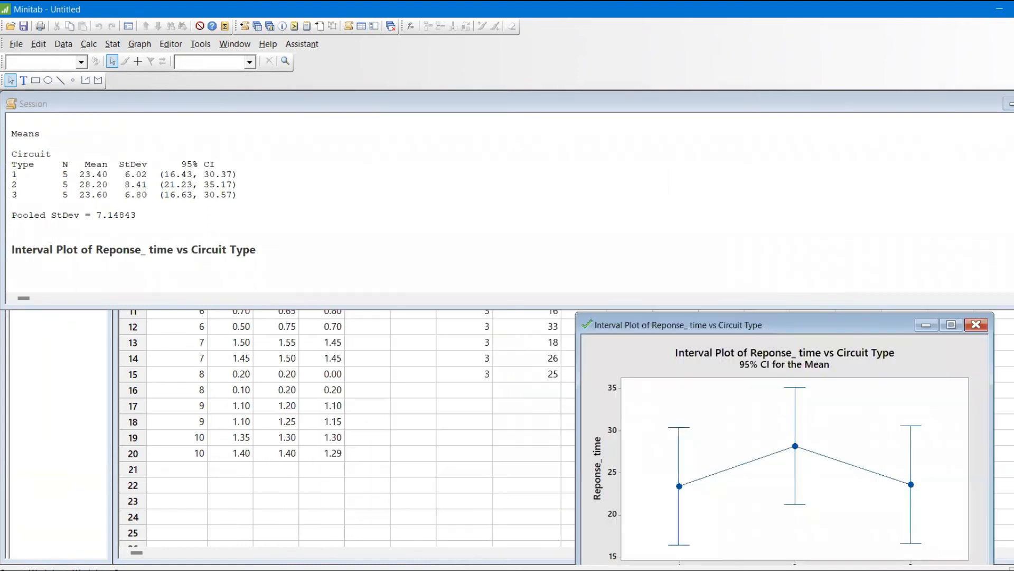
click(12, 272)
scroll(134, 198, up, 6)
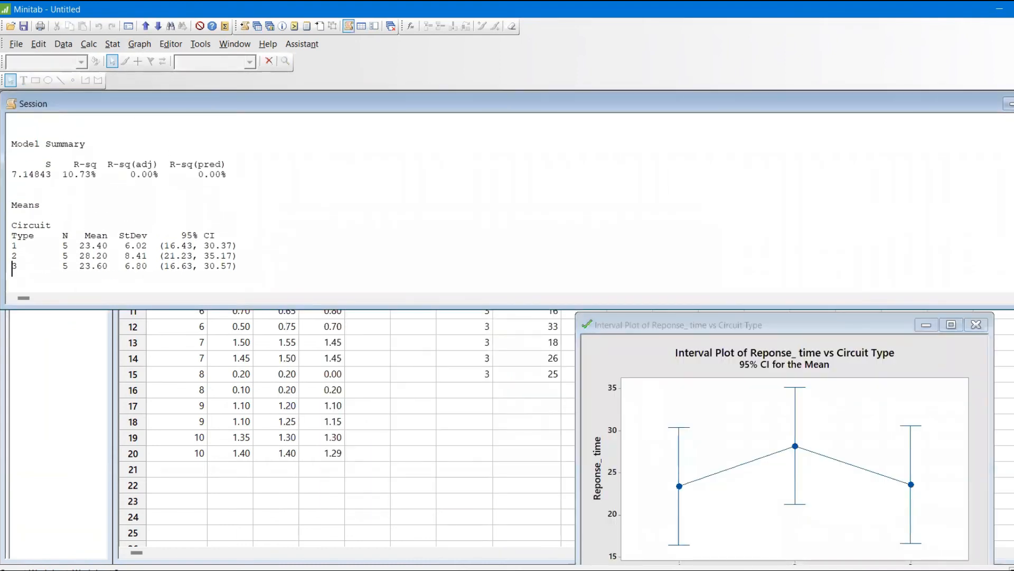
scroll(134, 198, up, 4)
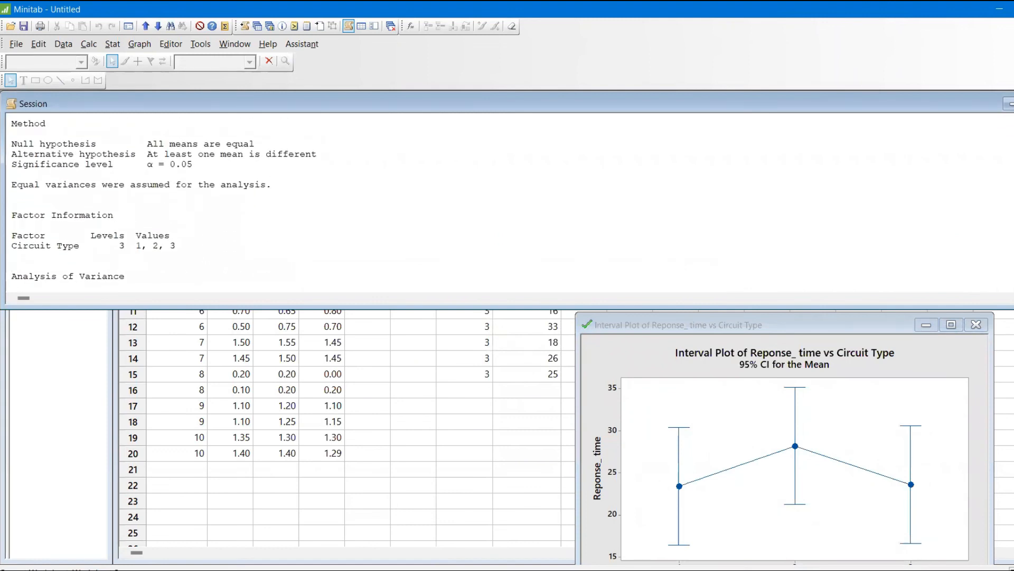
scroll(164, 200, down, 4)
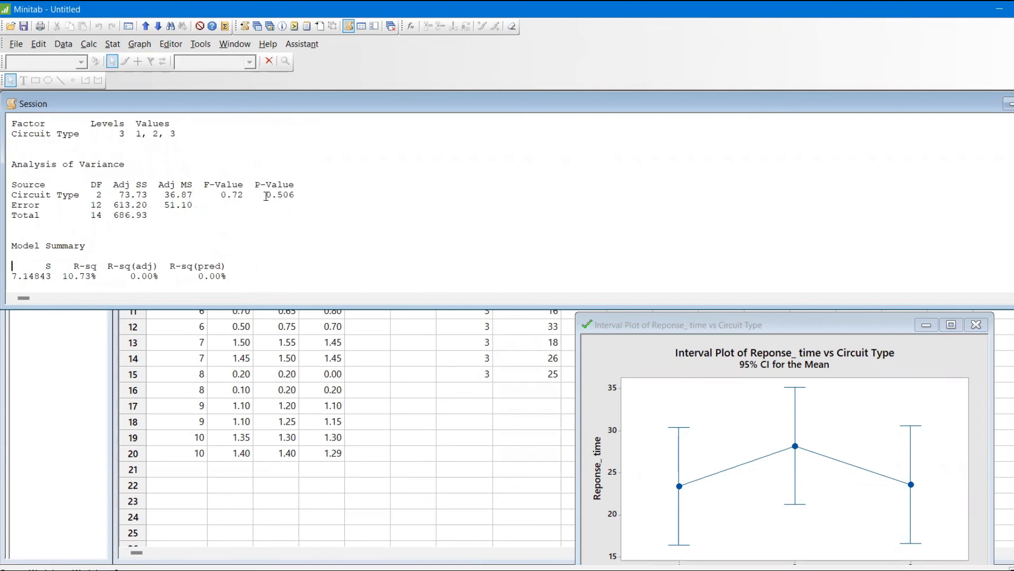
Step: Return to Excel and show the p-value in N15 with three decimal places
key(alt+Tab)
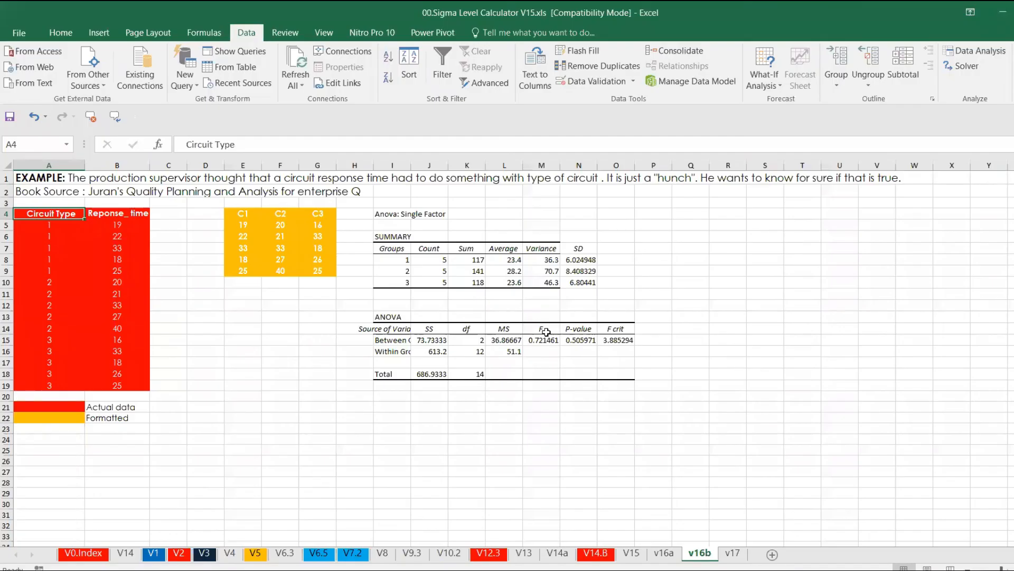
click(576, 343)
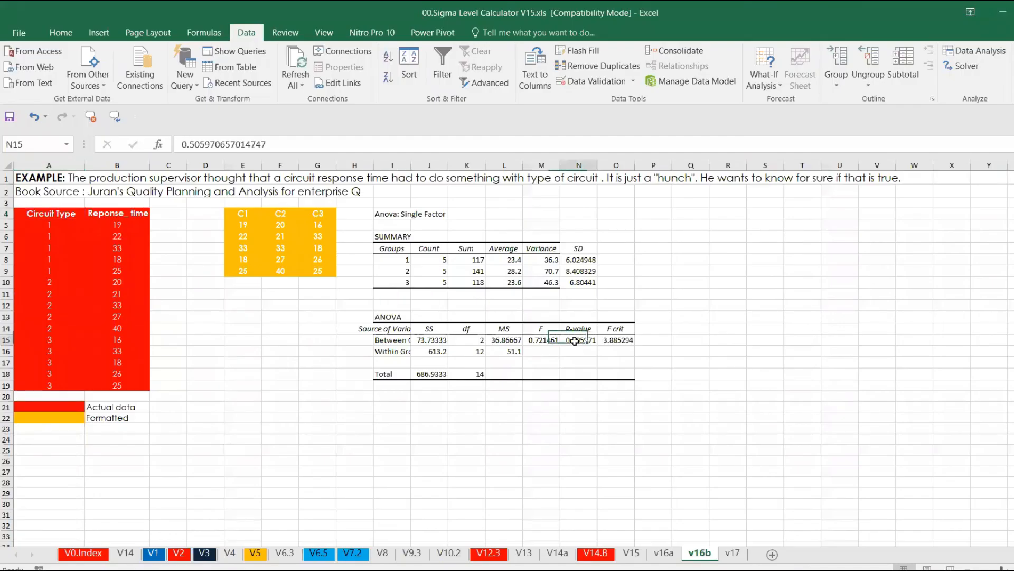
click(61, 33)
click(494, 80)
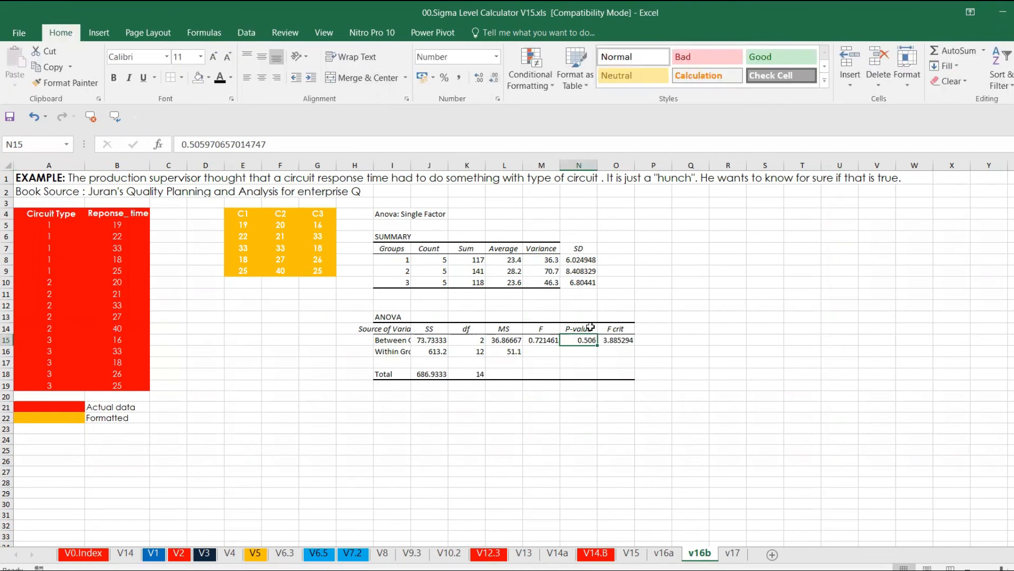
Step: Compare the Minitab means and standard deviations for each circuit type with the Excel SUMMARY table
key(alt+Tab)
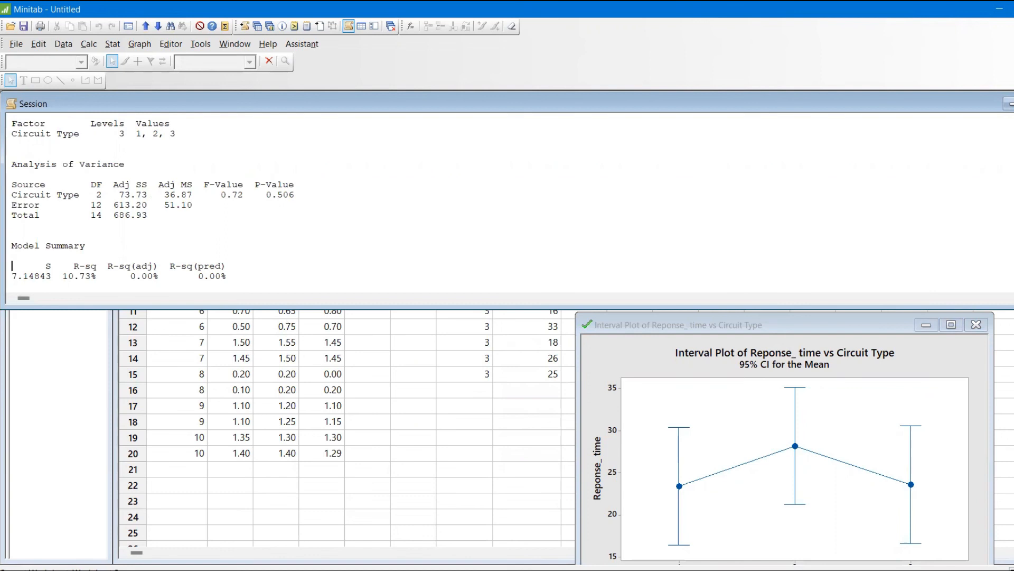
key(Down)
key(Down)
key(Down)
key(Down)
key(Down)
key(Down)
key(Down)
key(Down)
key(Down)
key(Down)
key(Down)
key(Down)
key(Down)
key(Down)
key(Down)
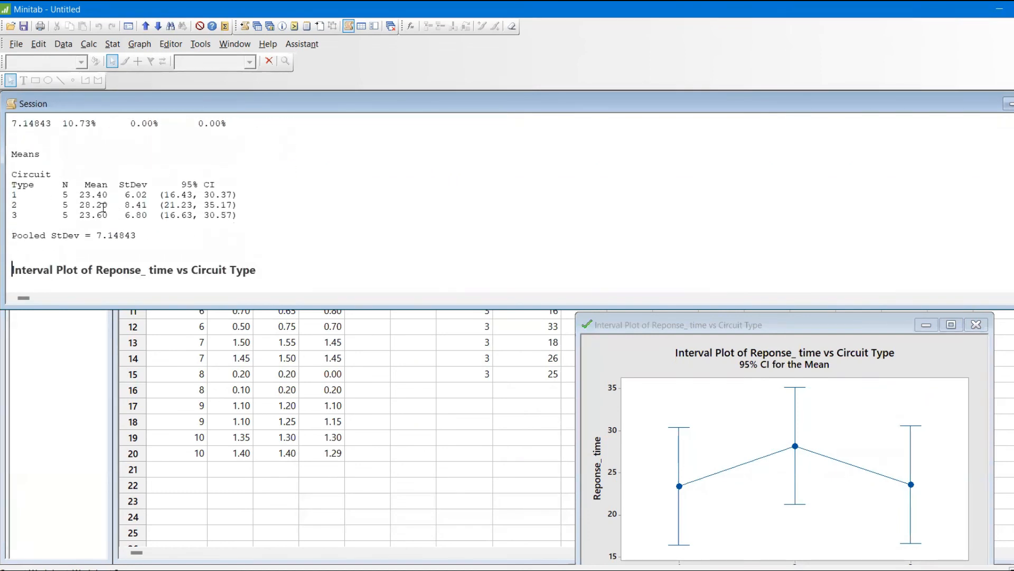
key(alt+Tab)
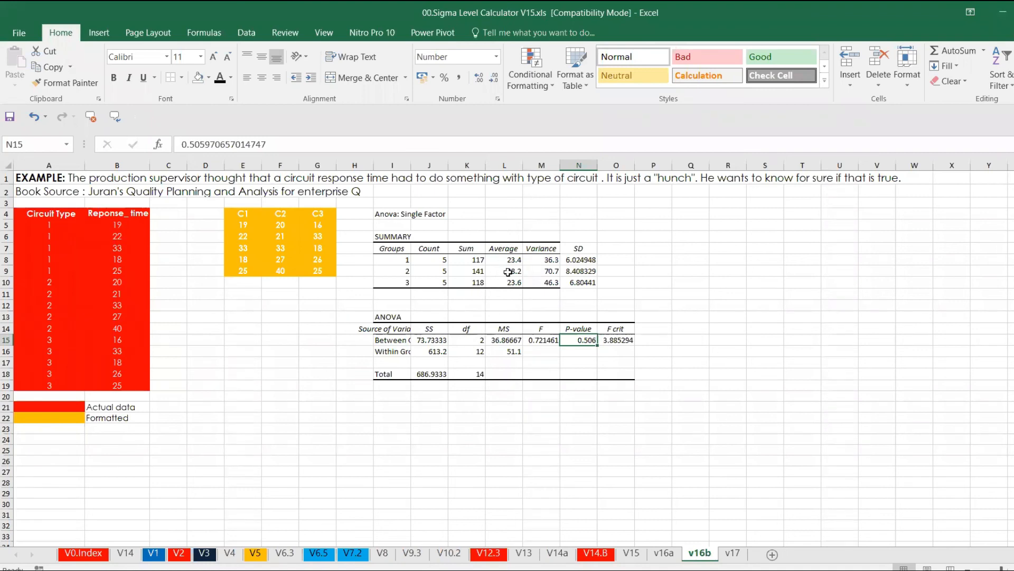
key(alt+Tab)
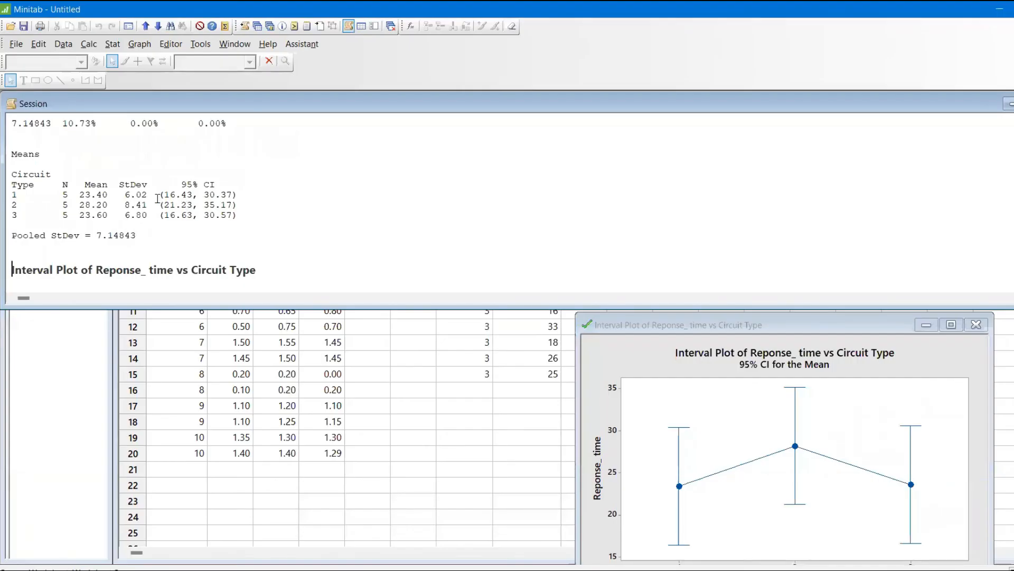
key(alt+Tab)
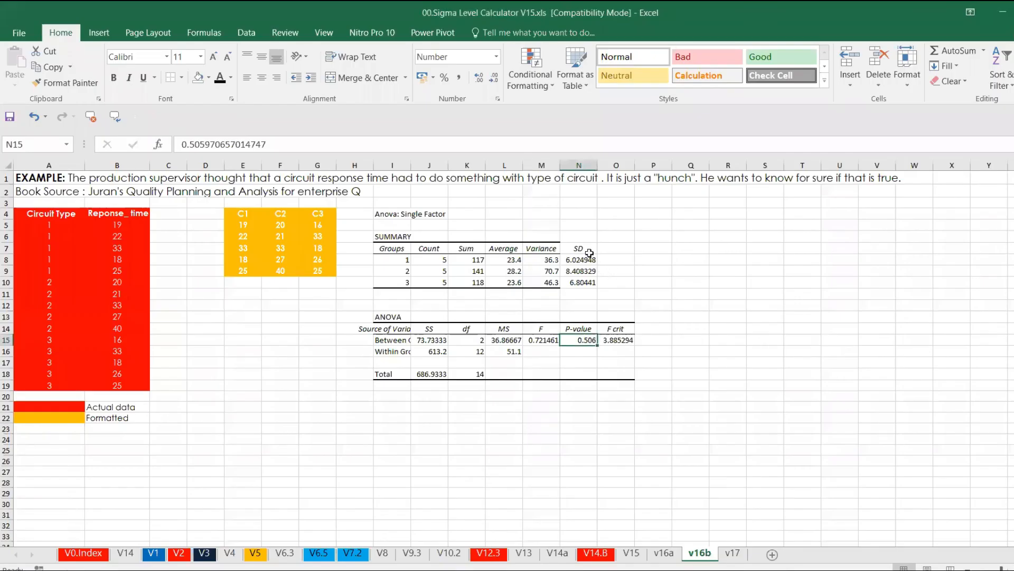